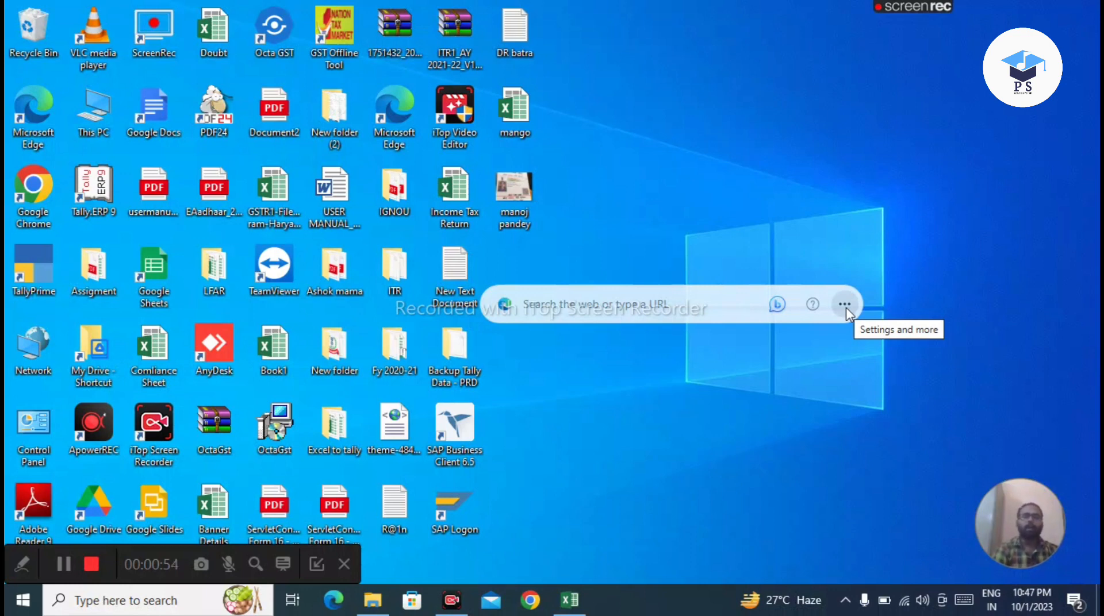
- Switch to the Sum Category formula workbook in Excel and clear the Auto Sum label and its value from D12:E12
click(570, 600)
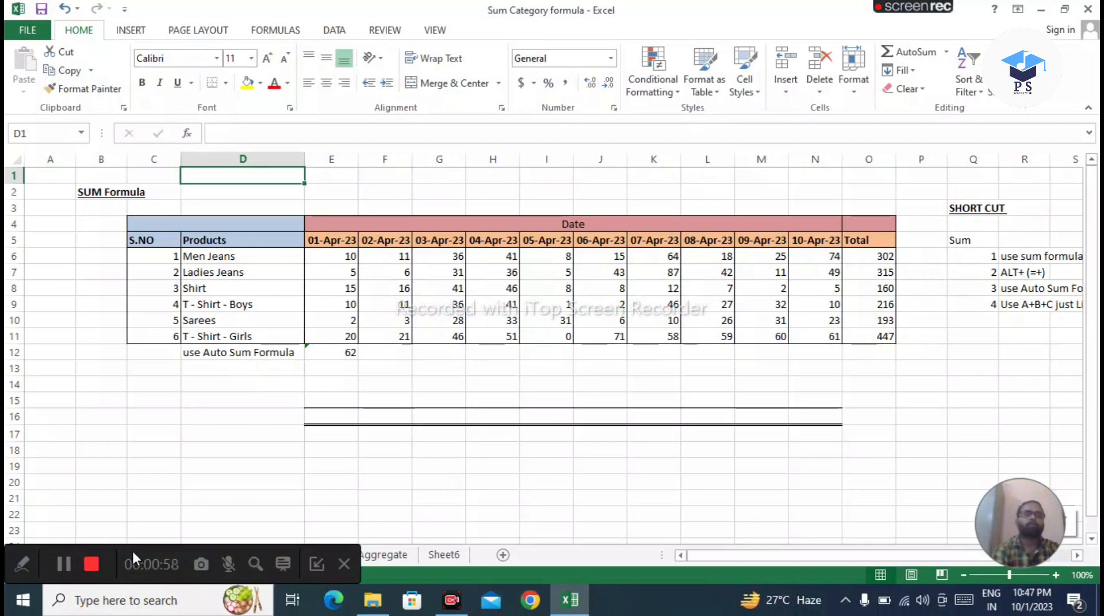
drag(132, 550, 134, 592)
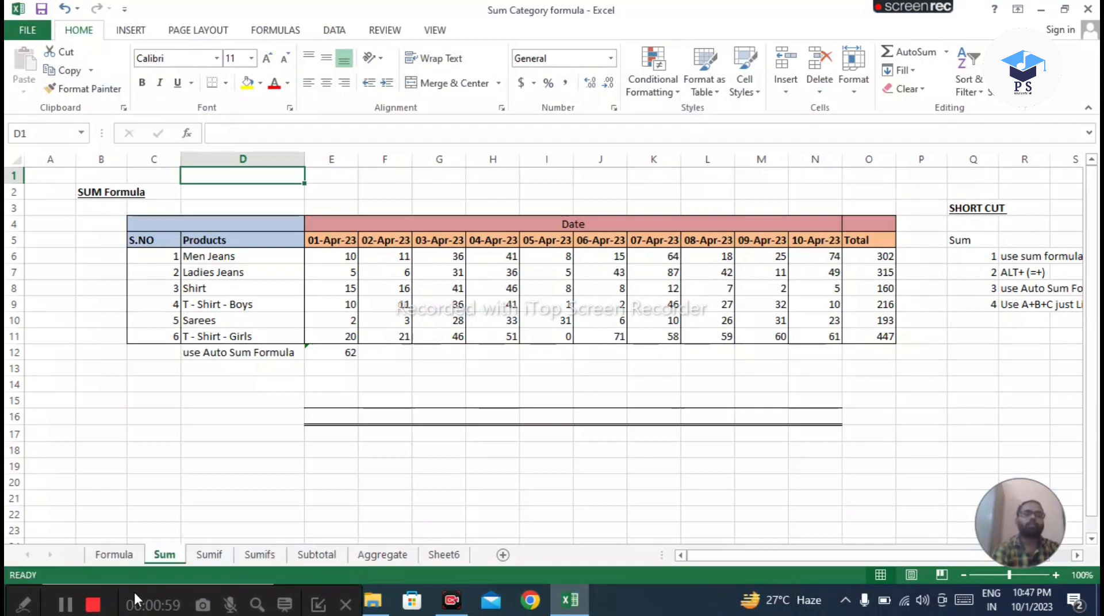
click(247, 398)
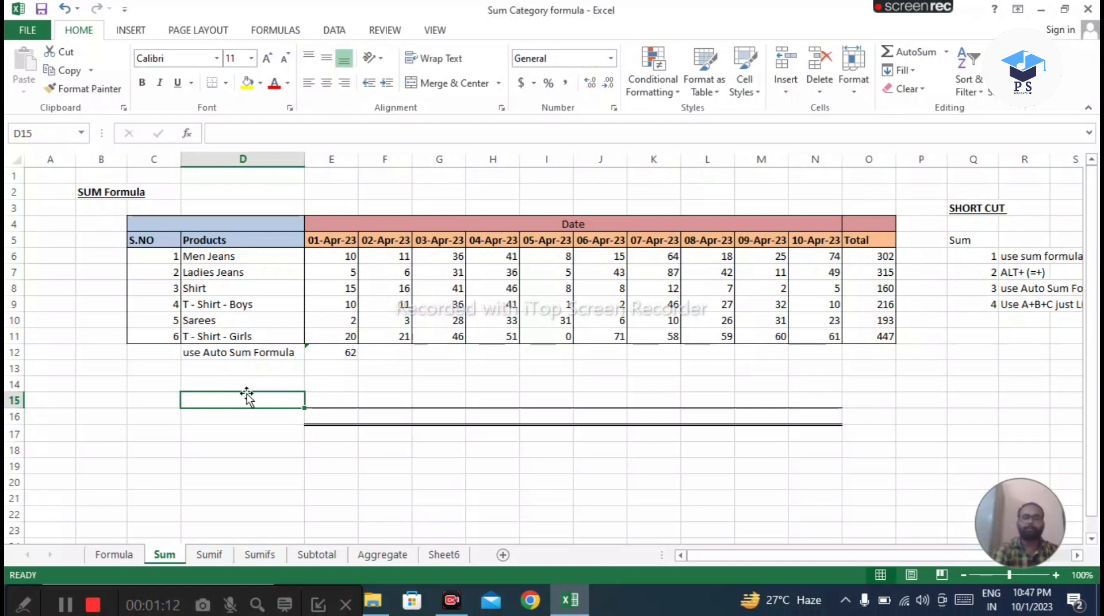
key(Up)
key(Up)
key(Up)
key(shift+Right)
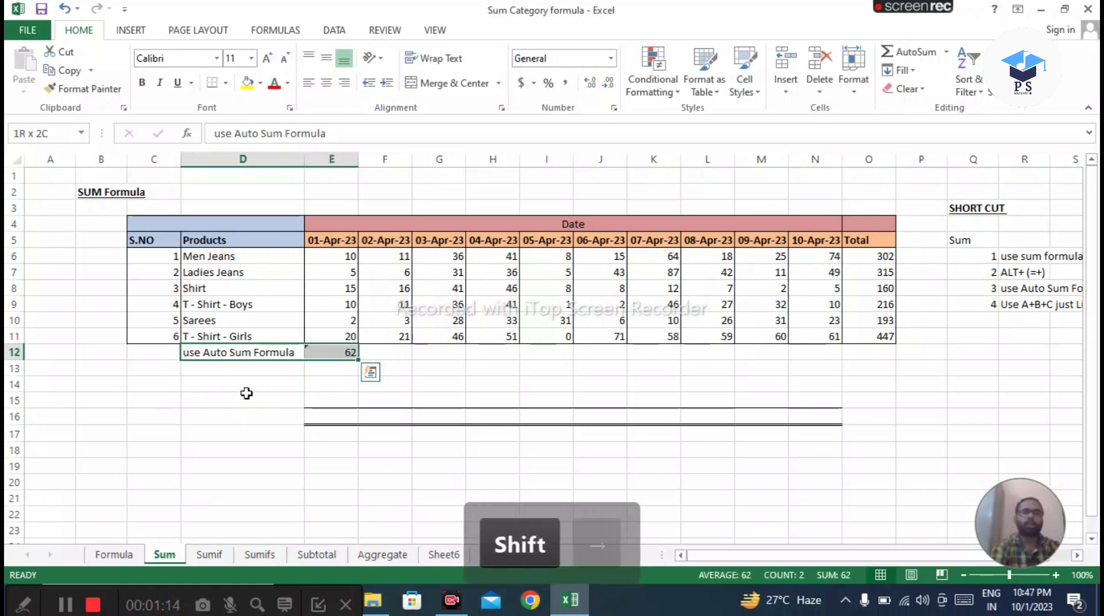
key(Delete)
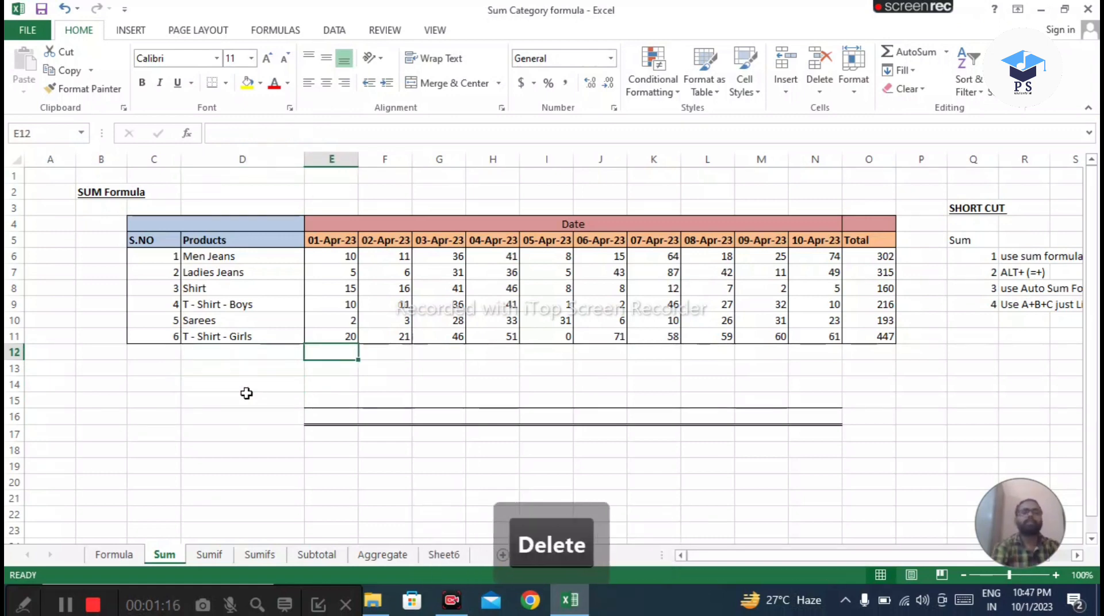
- Examine the serial number and product name columns of the sales table
key(Down)
key(Left)
key(Left)
key(Up)
key(Up)
key(Up)
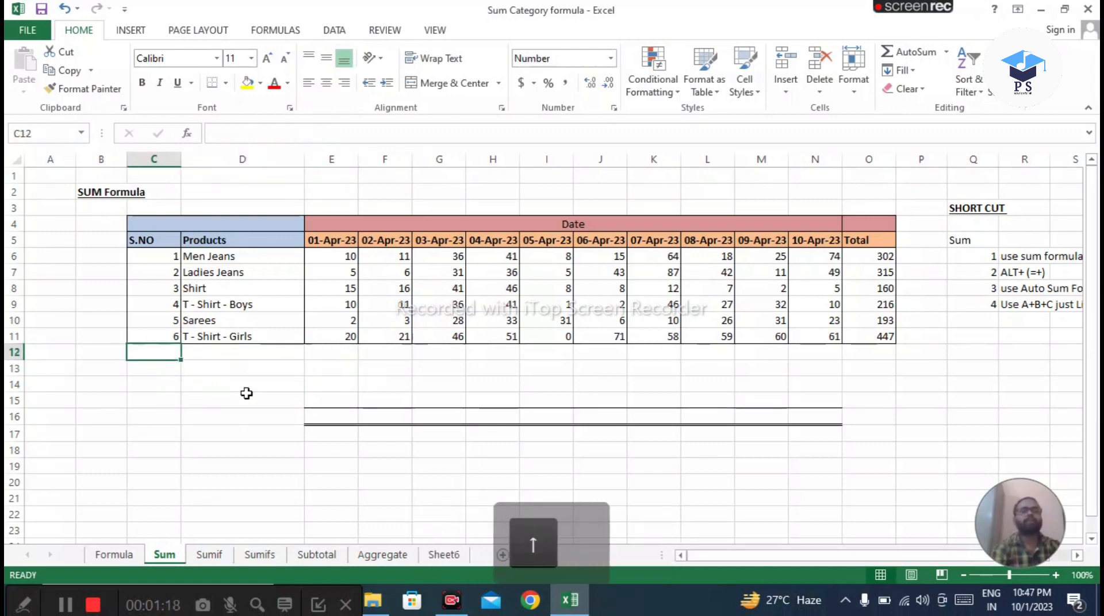
key(Right)
key(Up)
key(Up)
key(Up)
key(Up)
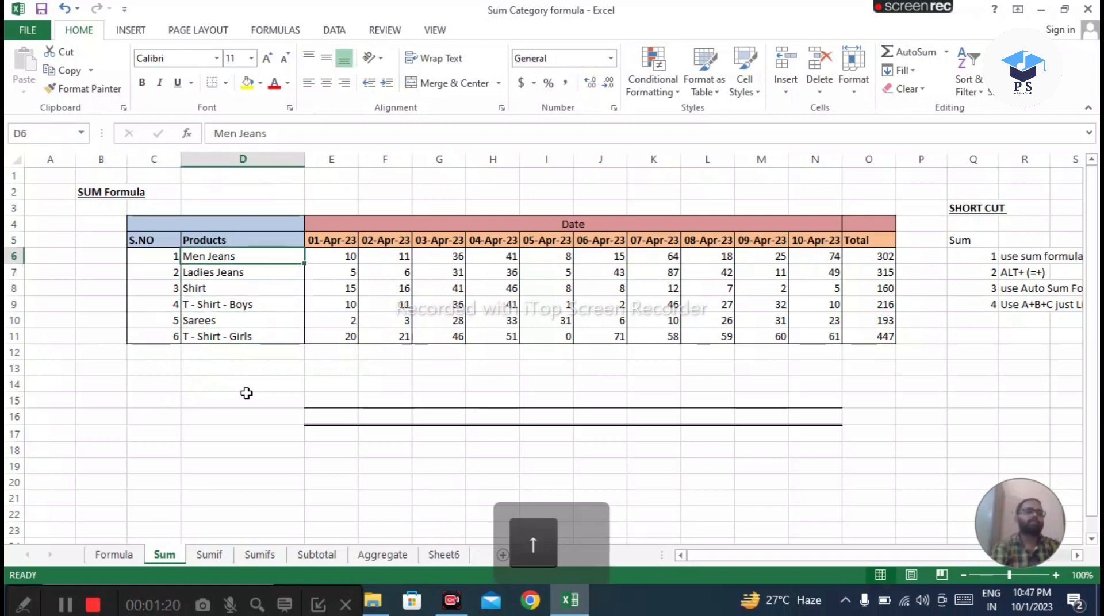
key(Down)
key(Down)
key(Down)
- Examine the daily sales figures for each product across the date columns from 01-Apr-23 to 10-Apr-23
key(Right)
key(Up)
key(Up)
key(Up)
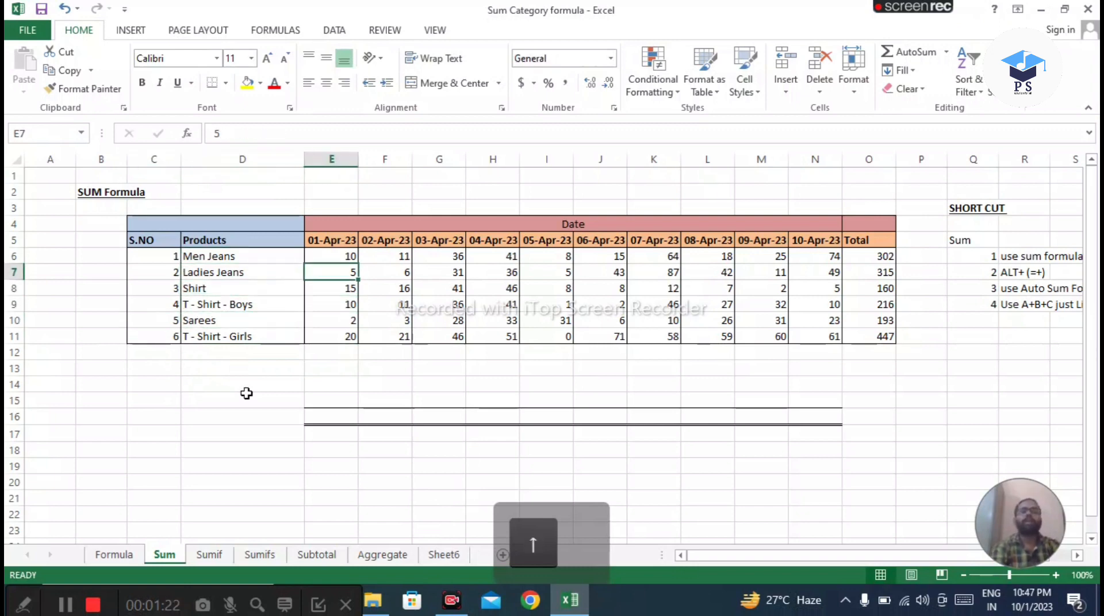
key(Right)
key(Right)
key(Right)
key(Right)
key(Right)
key(Right)
key(Right)
key(Right)
key(Right)
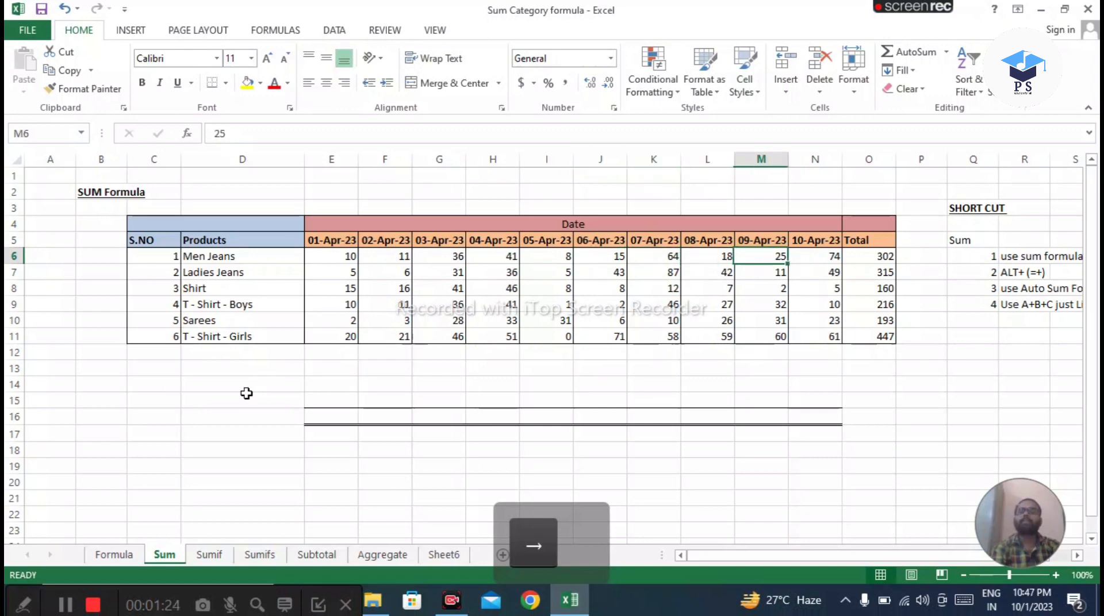
key(Down)
key(Down)
key(Down)
key(Down)
key(Down)
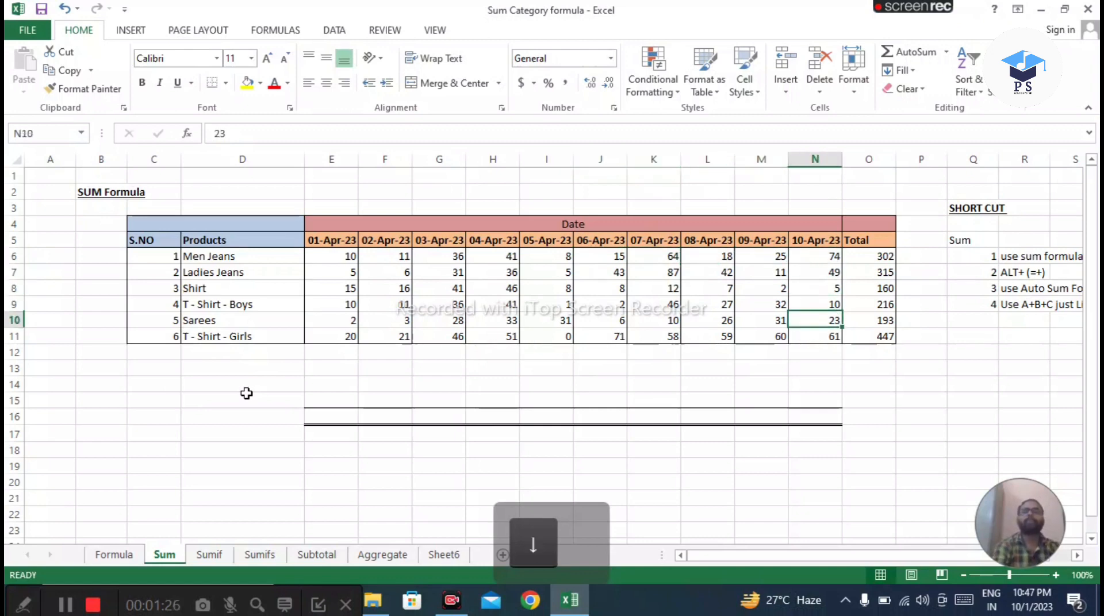
key(Up)
key(Up)
key(Up)
key(Up)
key(Up)
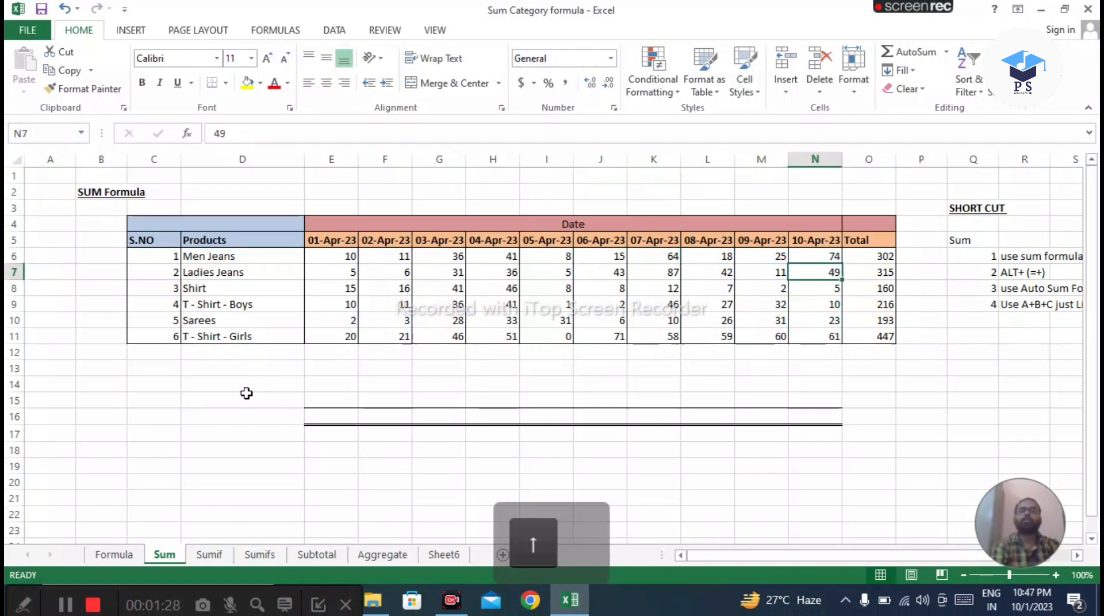
- Enter the label "Total Sale" in D12, directly below the last product
key(Down)
key(Down)
key(Down)
key(Down)
key(Down)
key(Down)
key(Down)
key(Down)
key(Left)
key(Left)
key(Left)
key(Left)
key(Left)
key(Left)
key(Left)
key(Left)
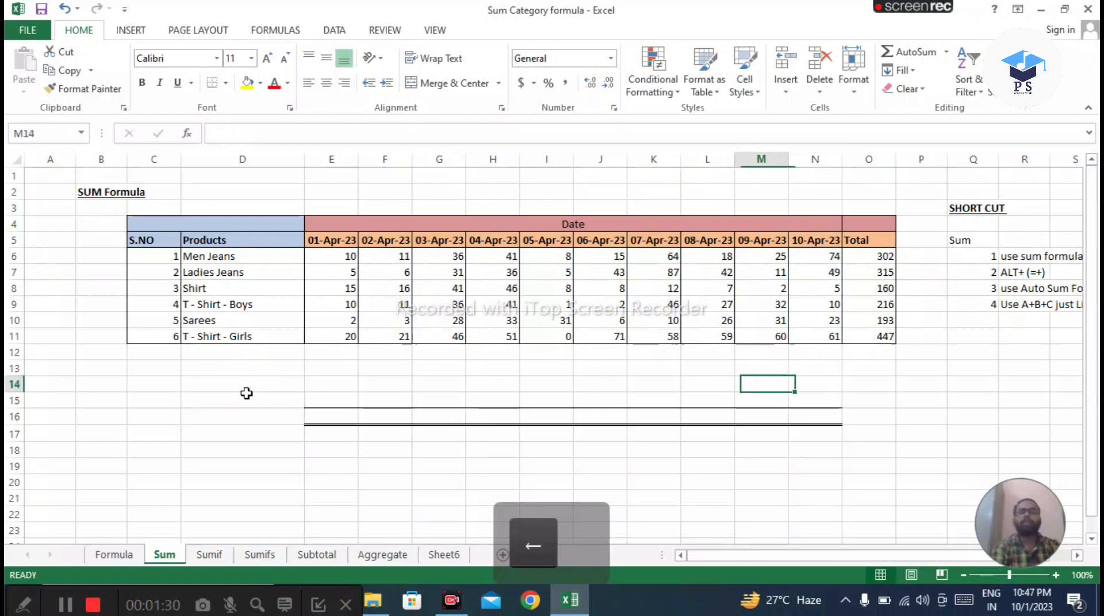
key(Up)
key(Left)
key(Up)
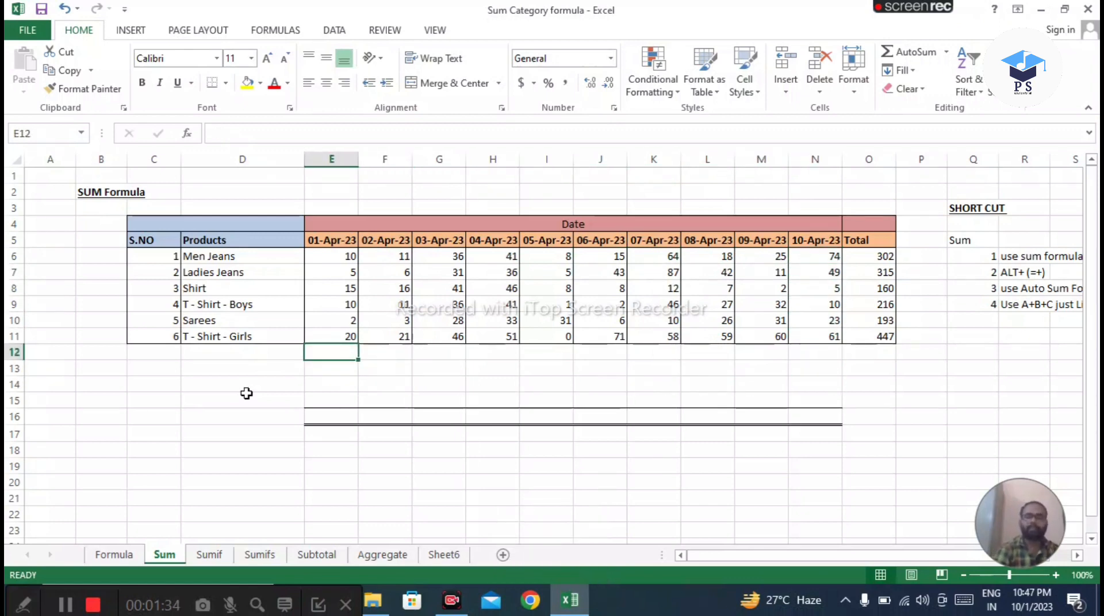
key(Left)
text(Total Sale)
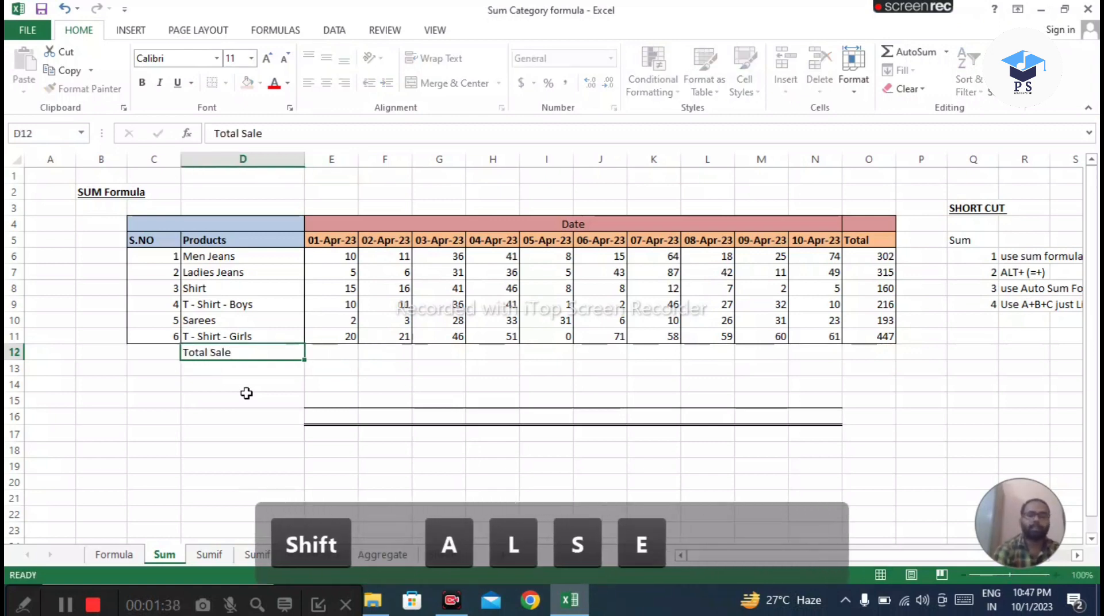
key(Return)
- Total the 01-Apr-23 sales in E12 with the SUM function over E6:E11
key(Up)
key(Right)
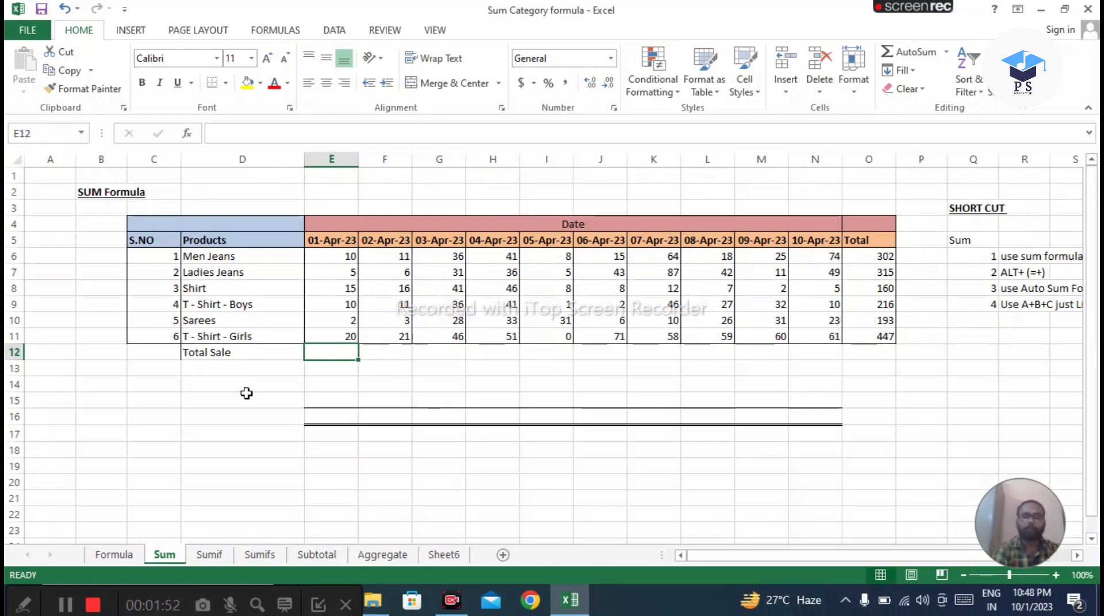
text(=sum)
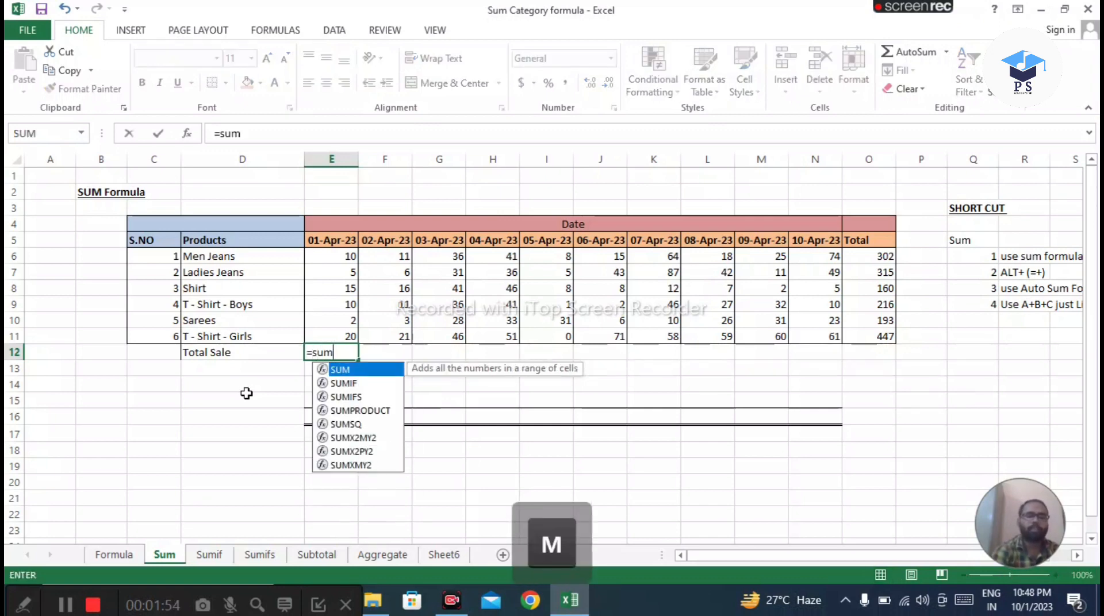
key(Tab)
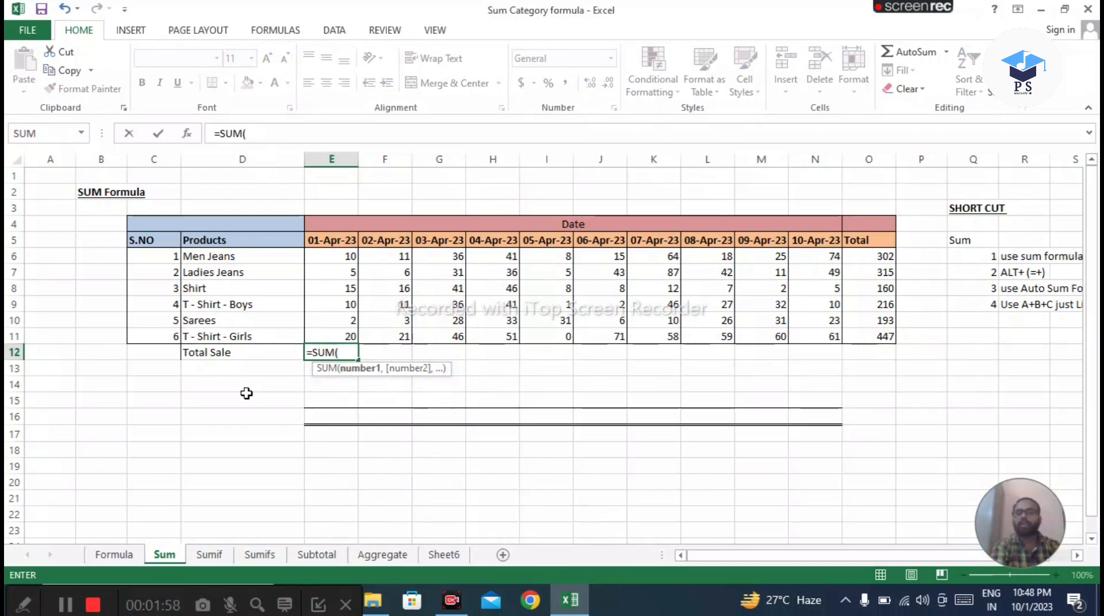
key(Up)
key(Up)
key(Up)
key(Up)
key(Up)
key(Up)
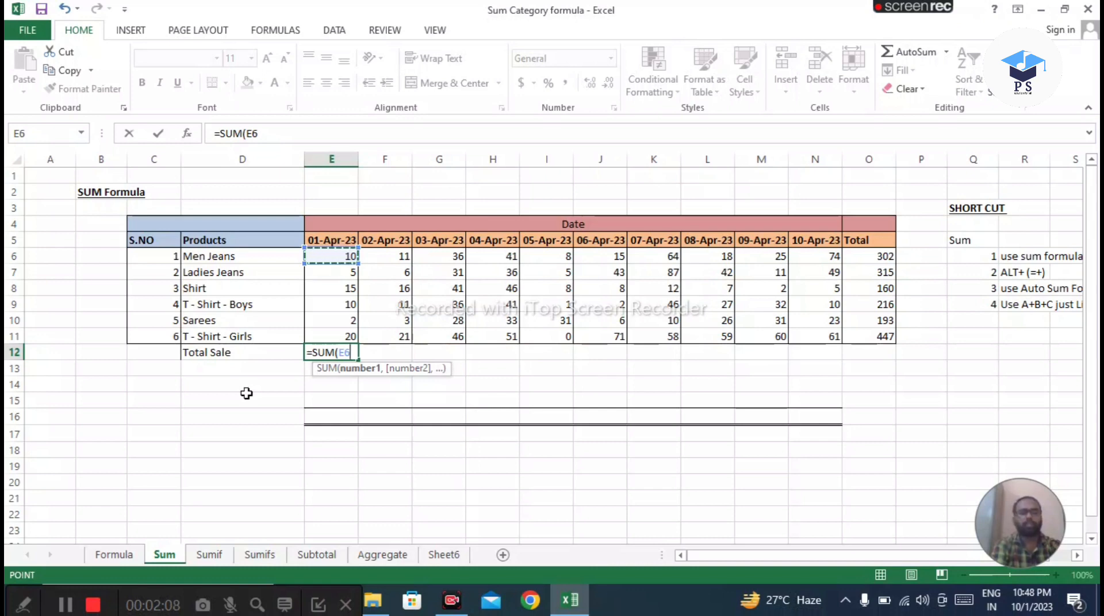
key(shift)
key(shift+Down)
key(shift+Down)
key(shift+Down)
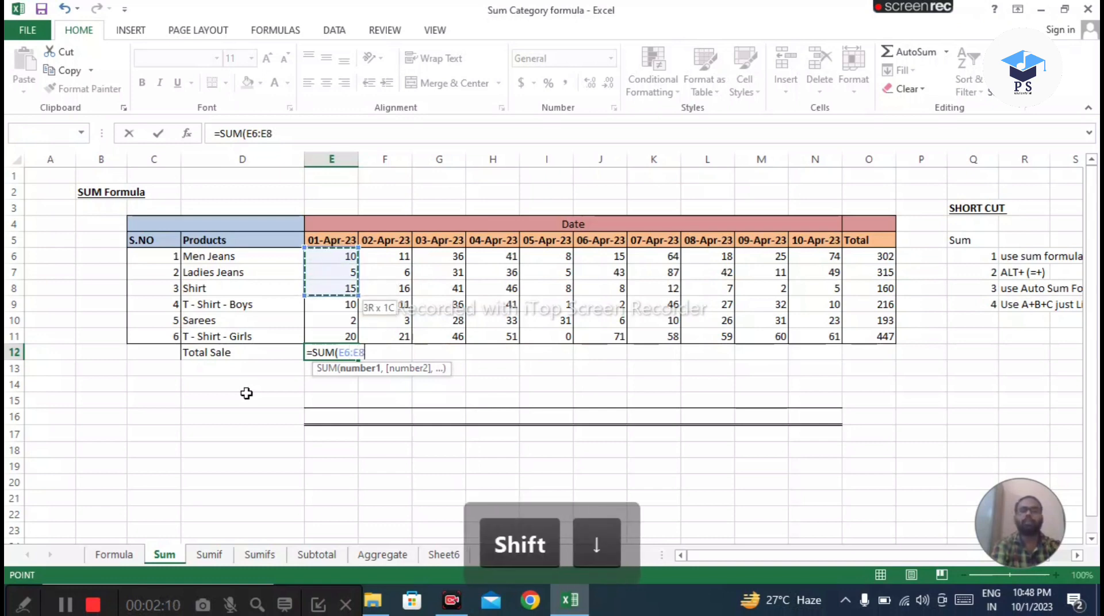
key(shift+Down)
key(shift+Down)
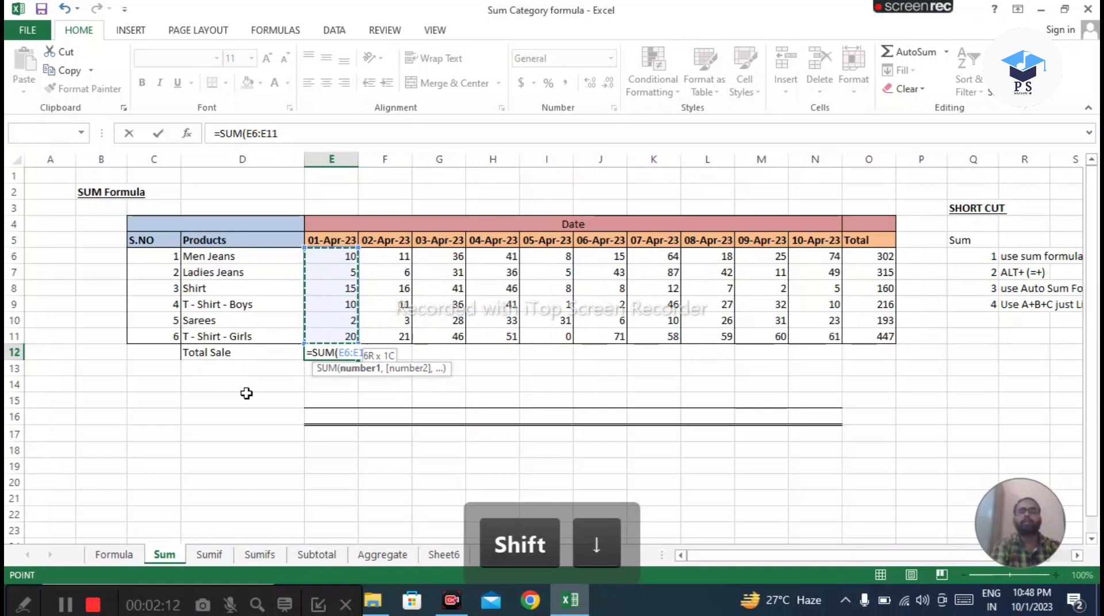
key(Return)
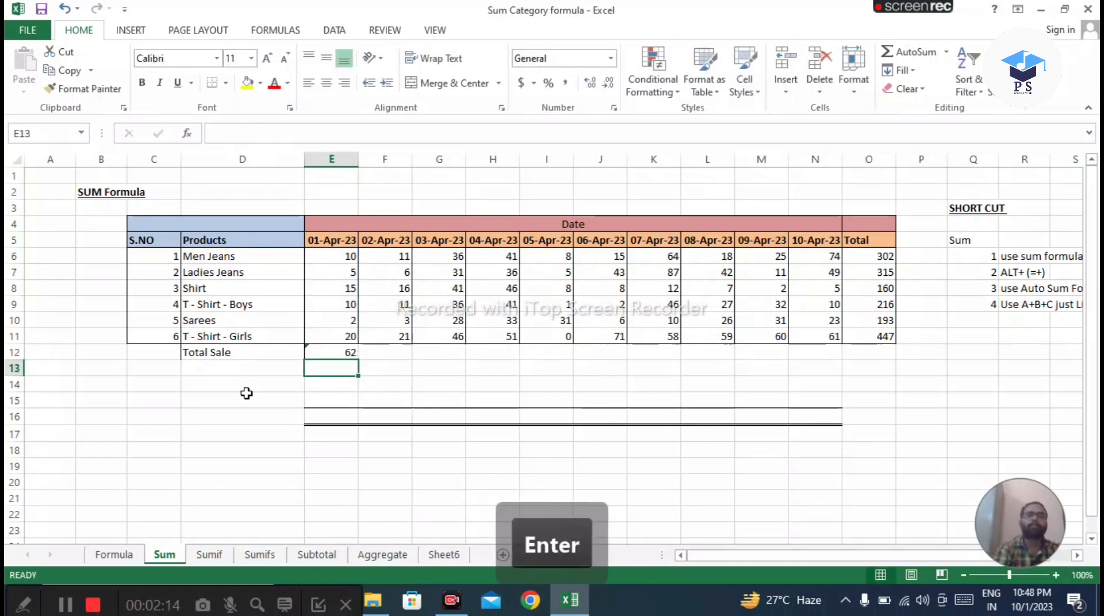
- Copy the SUM formula from E12 into F12:N12 to total the remaining dates
key(Up)
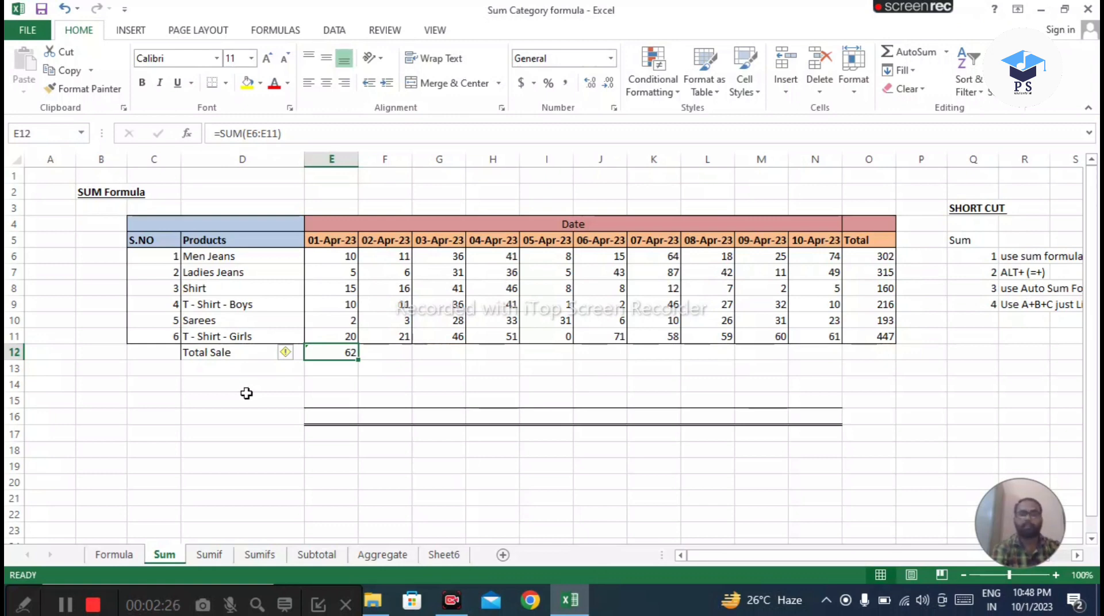
key(Right)
key(Left)
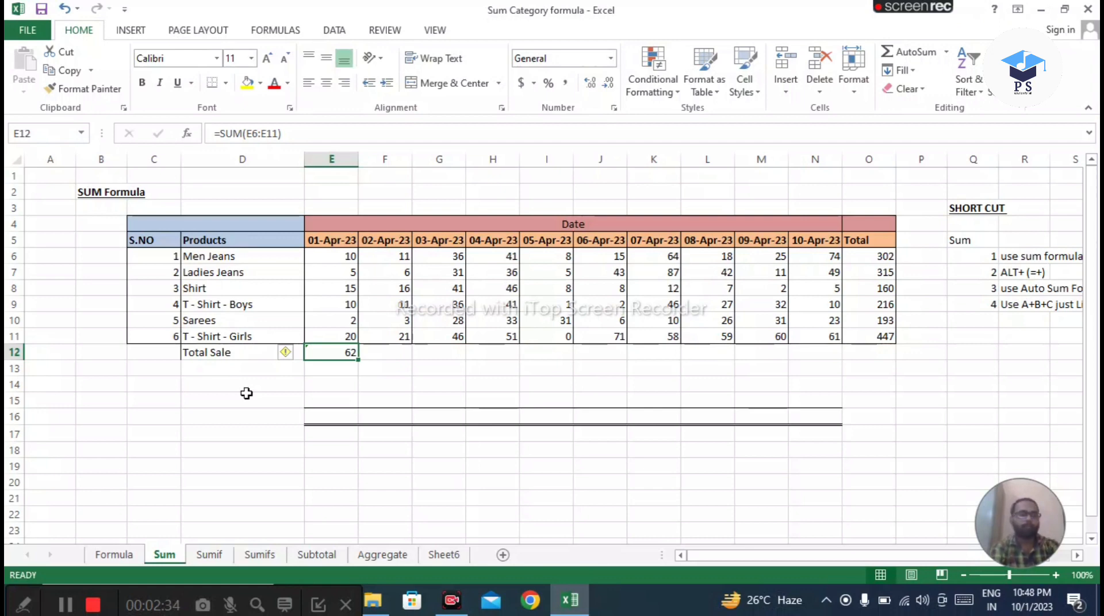
key(ctrl+c)
key(Right)
key(shift+Right)
key(shift+Right)
key(shift+Right)
key(shift+Right)
key(shift+Right)
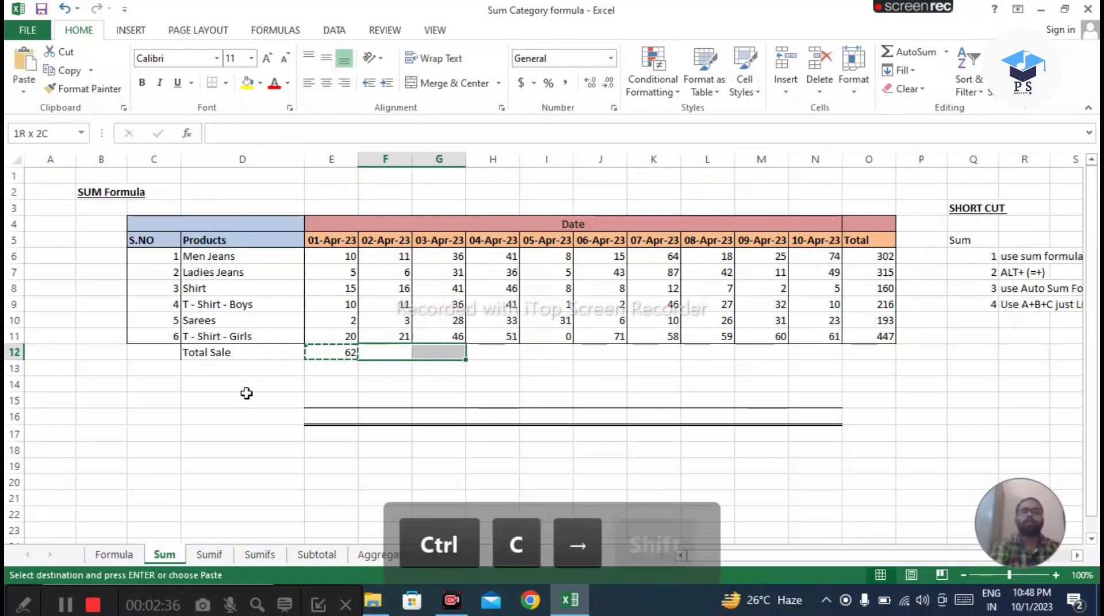
key(shift+Right)
key(shift+Right)
key(shift+Right)
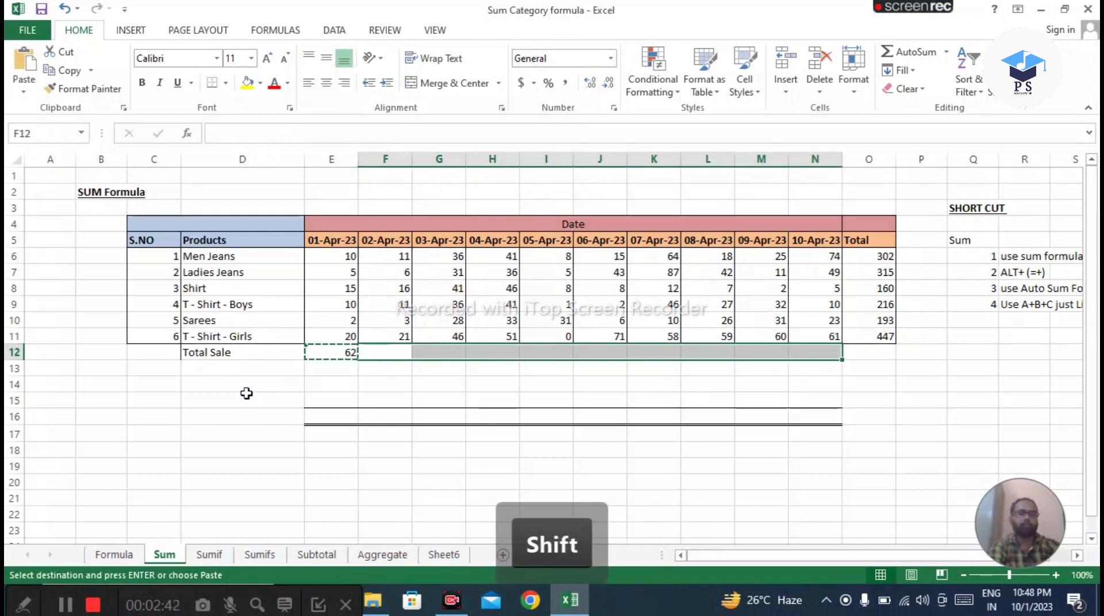
key(ctrl+v)
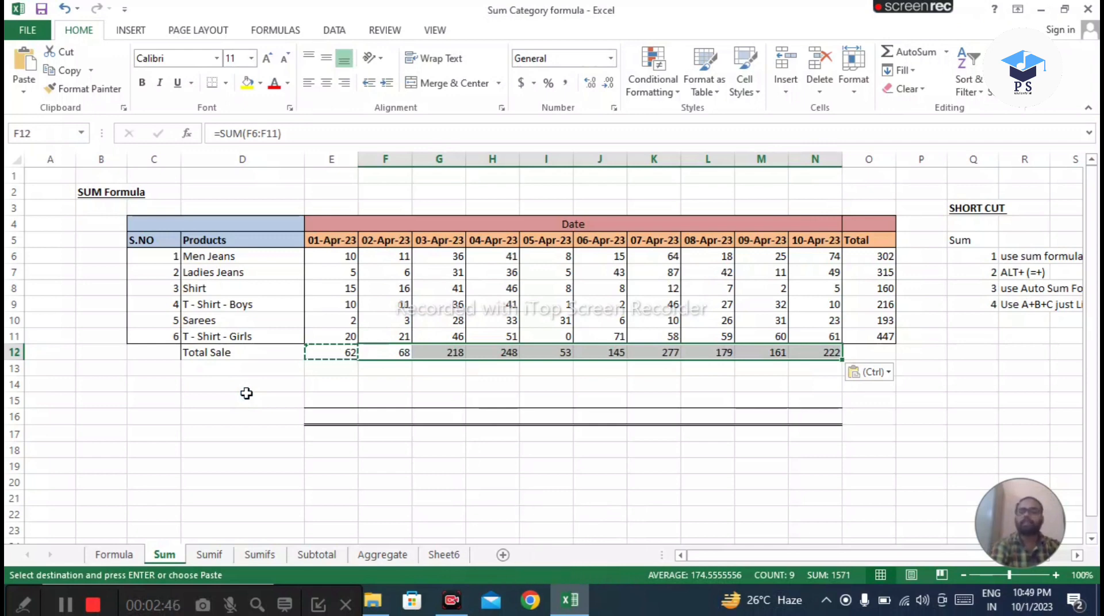
- Clear all daily totals in E12:N12 of the Total Sale row
key(Left)
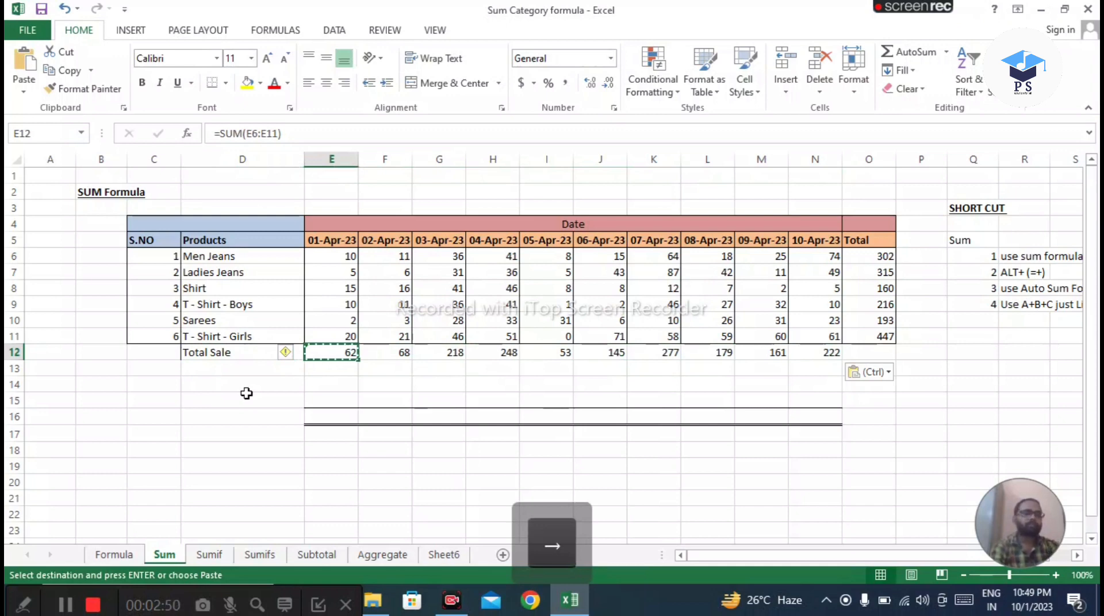
key(shift+Right)
key(shift+Right)
key(shift+Right)
key(shift+Right)
key(shift+Right)
key(shift+Right)
key(shift+Right)
key(shift+Right)
key(shift+Right)
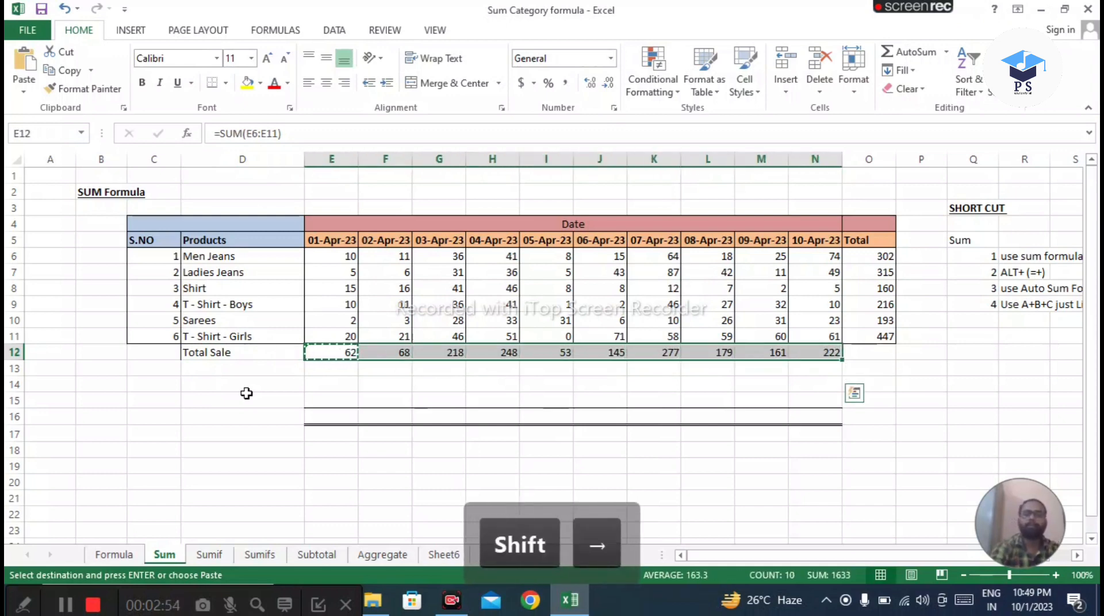
key(Delete)
- Select E12:N12 and enter a SUM of E6:E11 in its first cell, E12
key(shift+Left)
key(shift+Left)
key(shift+Left)
key(shift+Left)
key(shift+Left)
key(shift+Left)
key(shift+Left)
key(shift+Left)
key(shift+Left)
key(shift+Right)
key(shift+Right)
key(shift+Right)
key(shift+Right)
key(shift+Right)
key(shift+Right)
key(shift+Right)
key(shift+Right)
key(shift+Right)
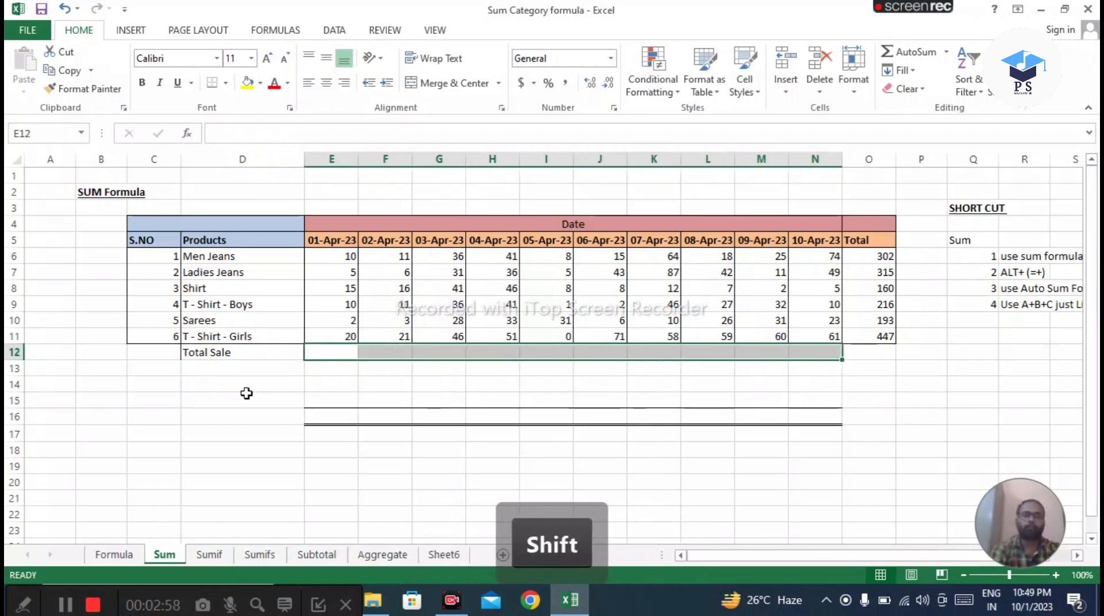
text(=sum)
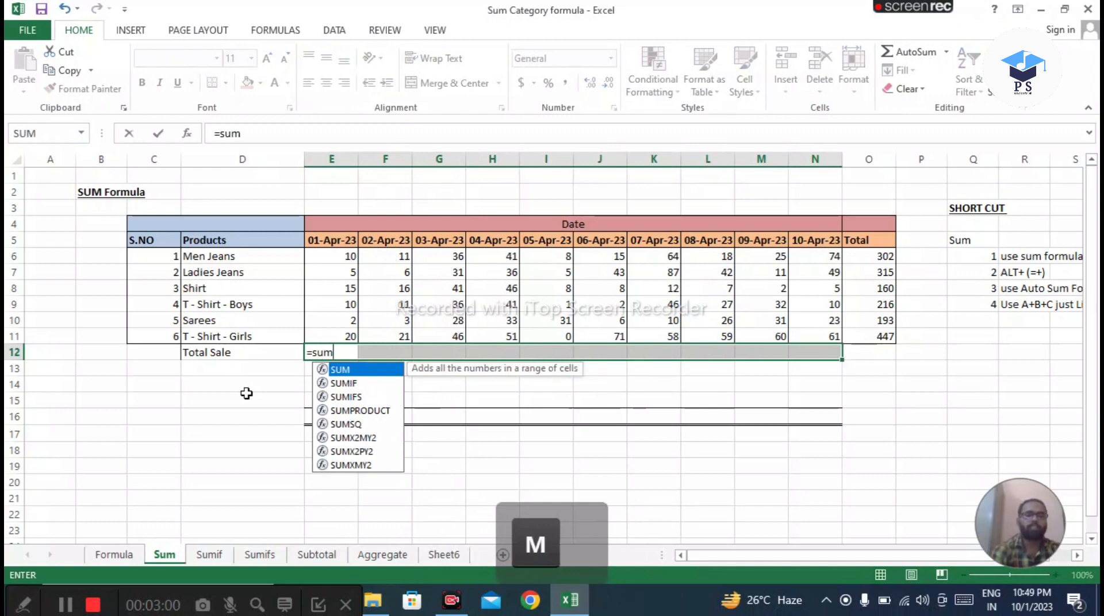
key(Tab)
key(Up)
key(Up)
key(Up)
key(Up)
key(Up)
key(Up)
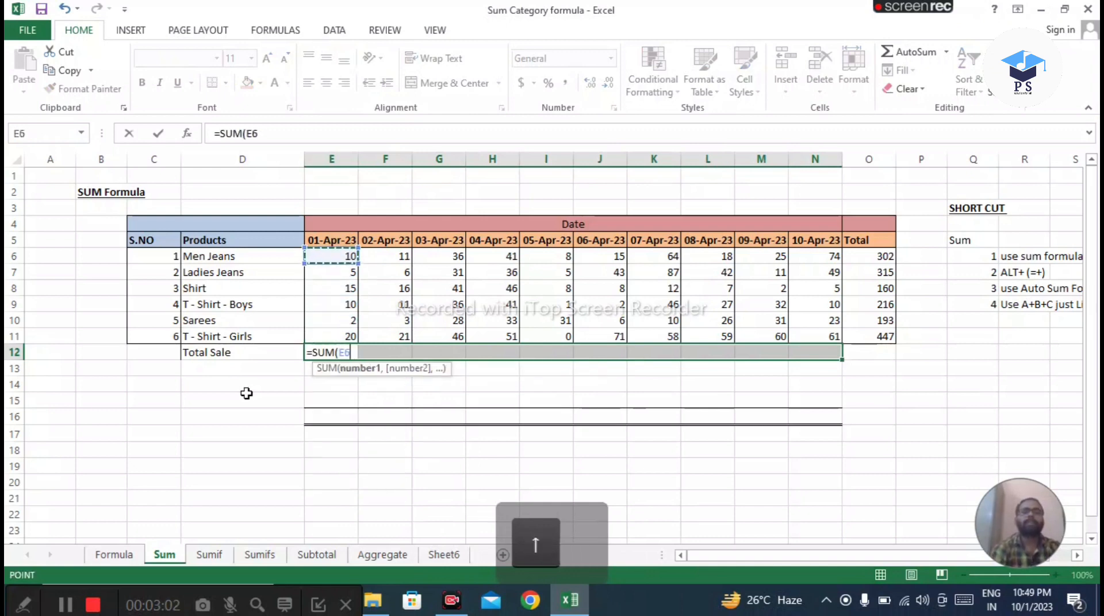
key(shift+Down)
key(shift+Down)
key(shift+Down)
key(shift+Down)
key(shift+Down)
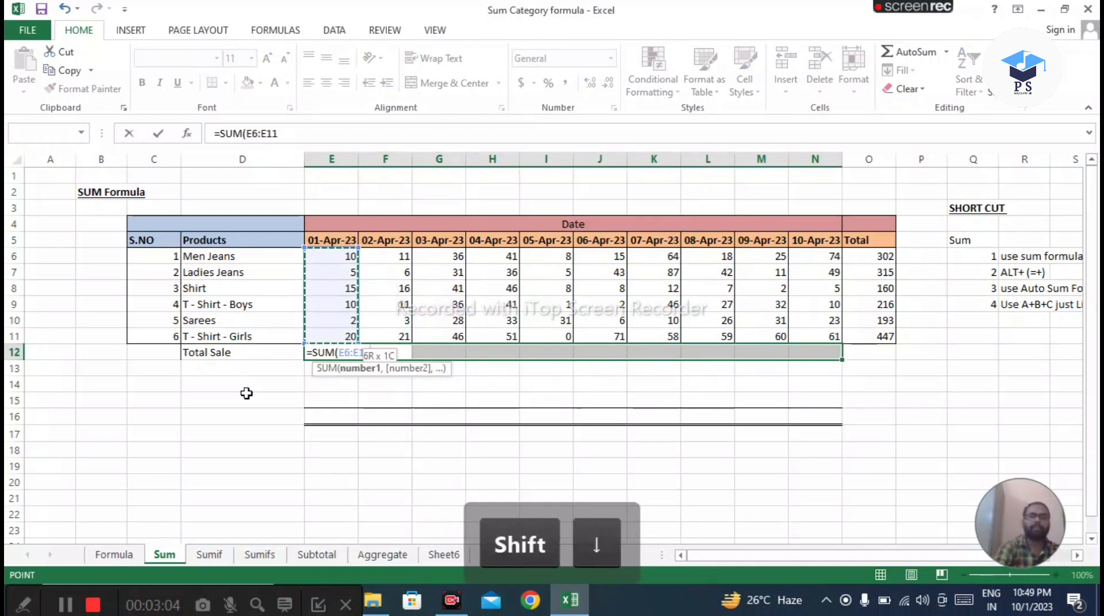
key(Return)
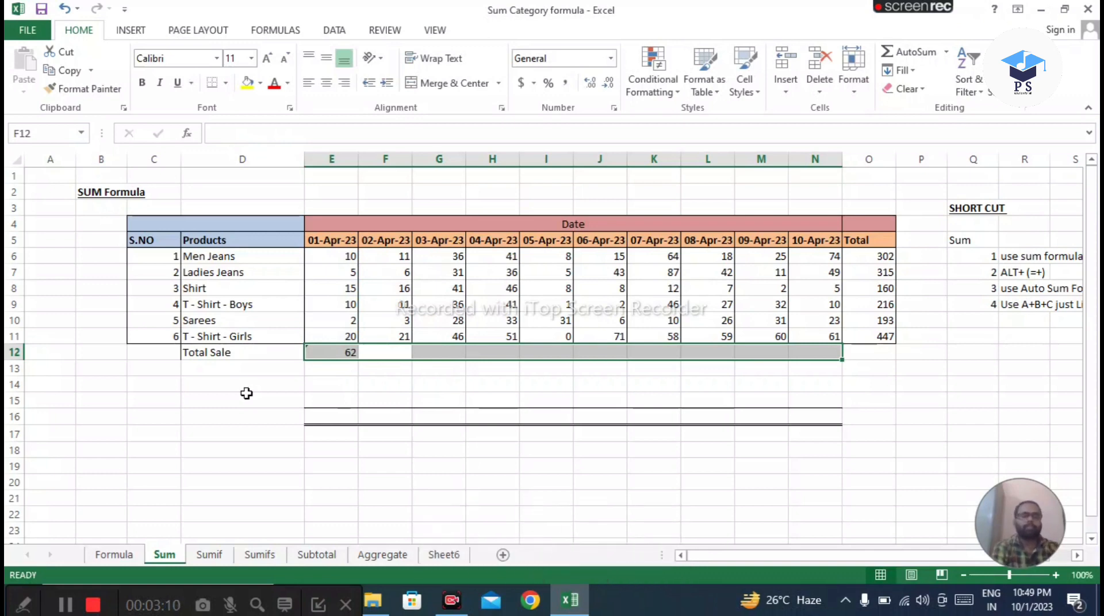
- Copy the SUM formula from E12 and paste it across F12:N12 to total the remaining dates
key(Left)
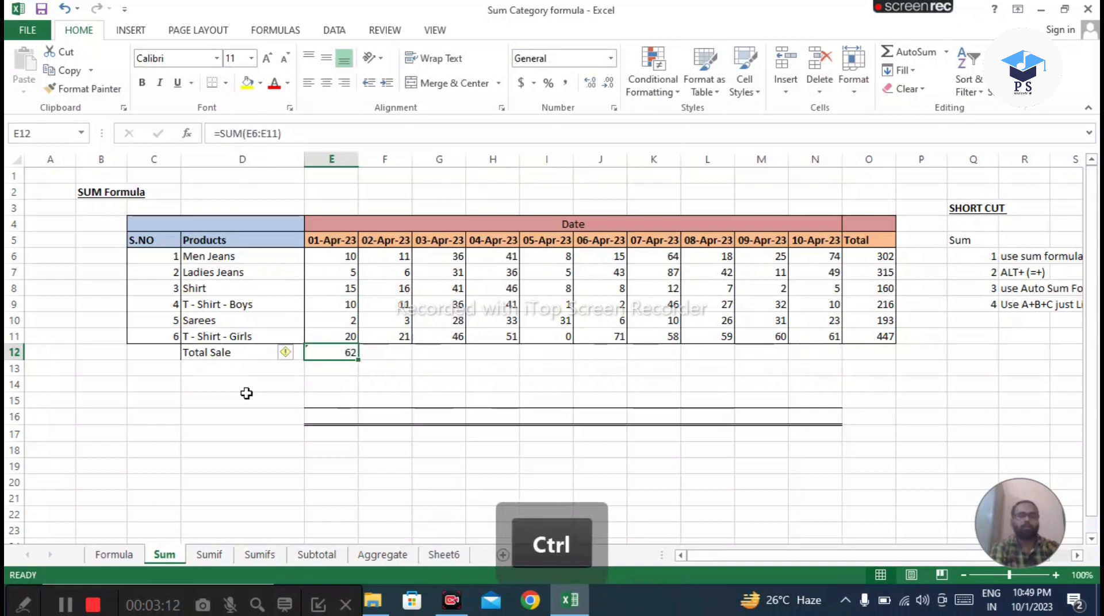
key(ctrl+c)
key(Right)
key(shift+Right)
key(shift+Right)
key(shift+Right)
key(shift+Right)
key(shift+Right)
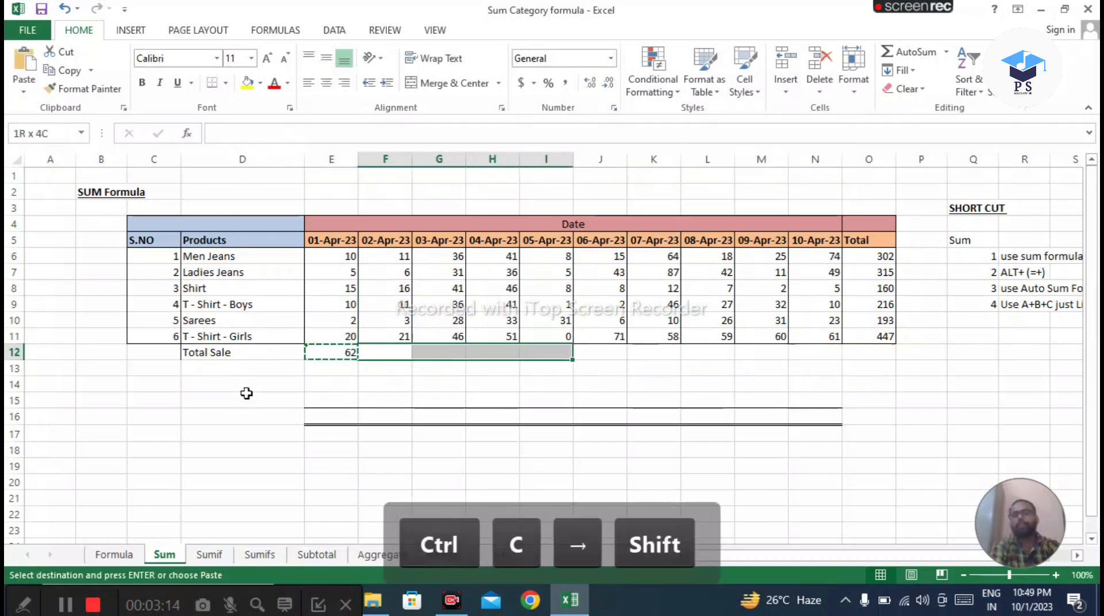
key(shift+Right)
key(shift+Right)
key(shift+Right)
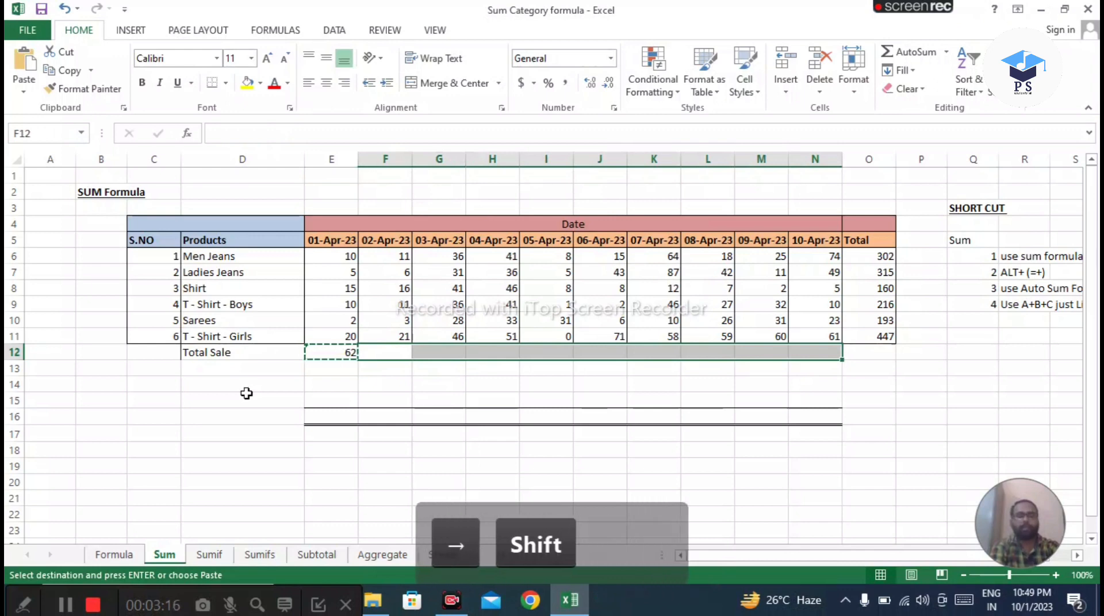
key(ctrl+v)
key(Left)
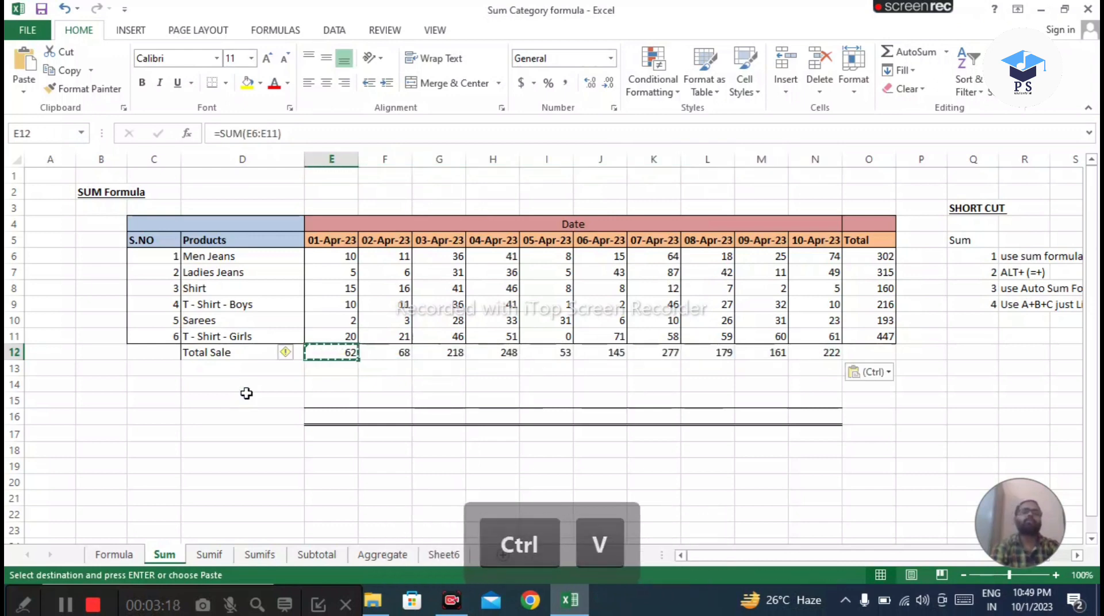
- Examine the pasted SUM formulas in the Total Sale row to check which date column each one adds
key(Right)
key(Right)
key(Right)
key(Left)
key(Left)
key(Left)
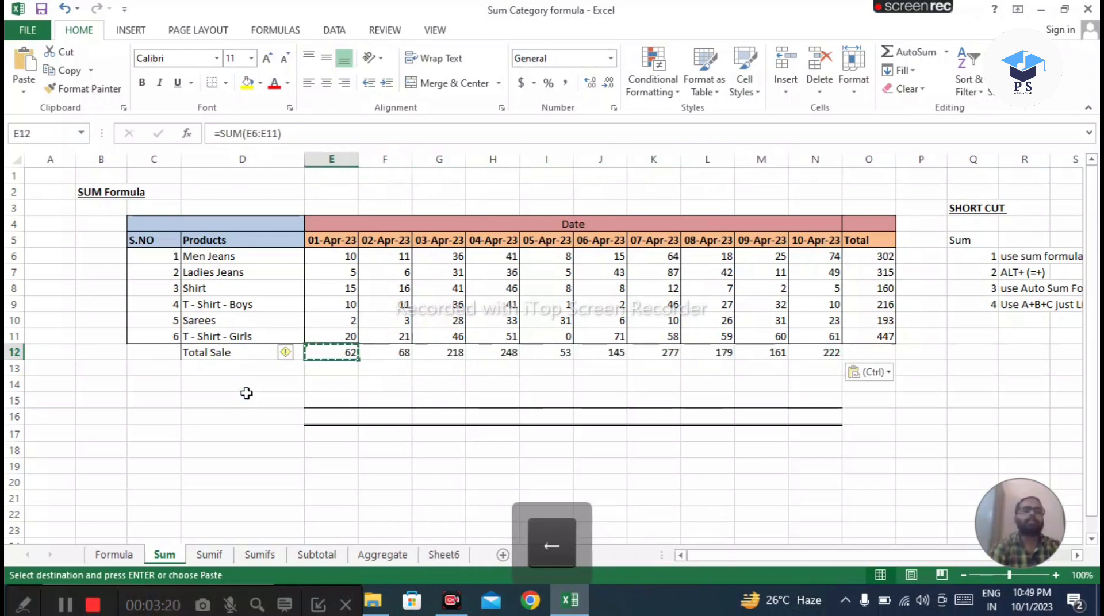
key(Right)
key(Right)
key(Right)
key(Right)
key(Right)
key(Right)
key(Right)
key(Right)
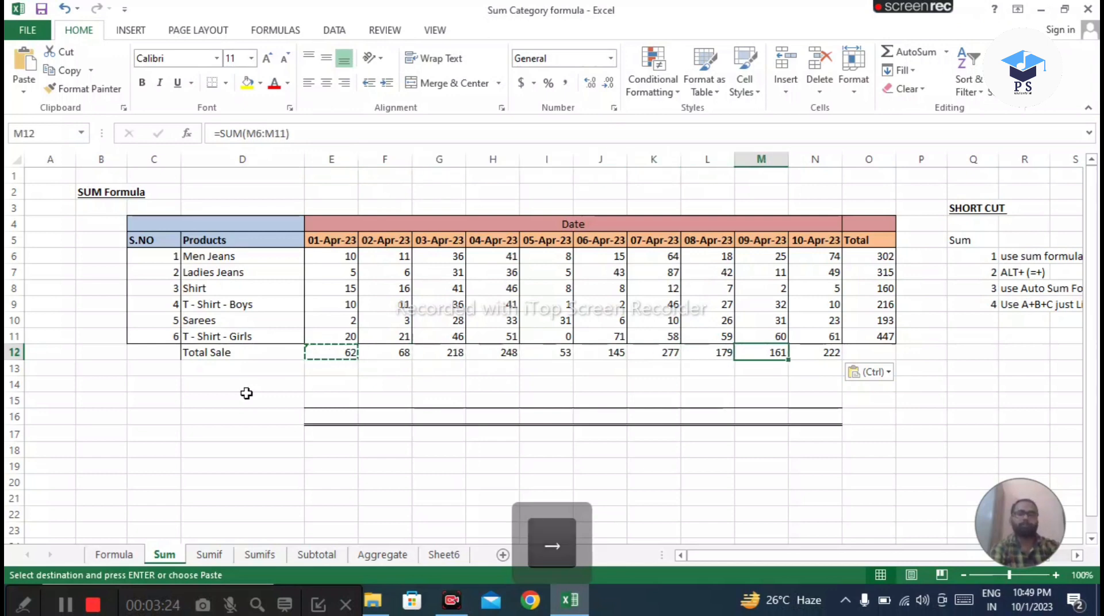
key(Left)
key(Left)
key(Left)
key(Left)
key(Left)
key(Left)
key(Left)
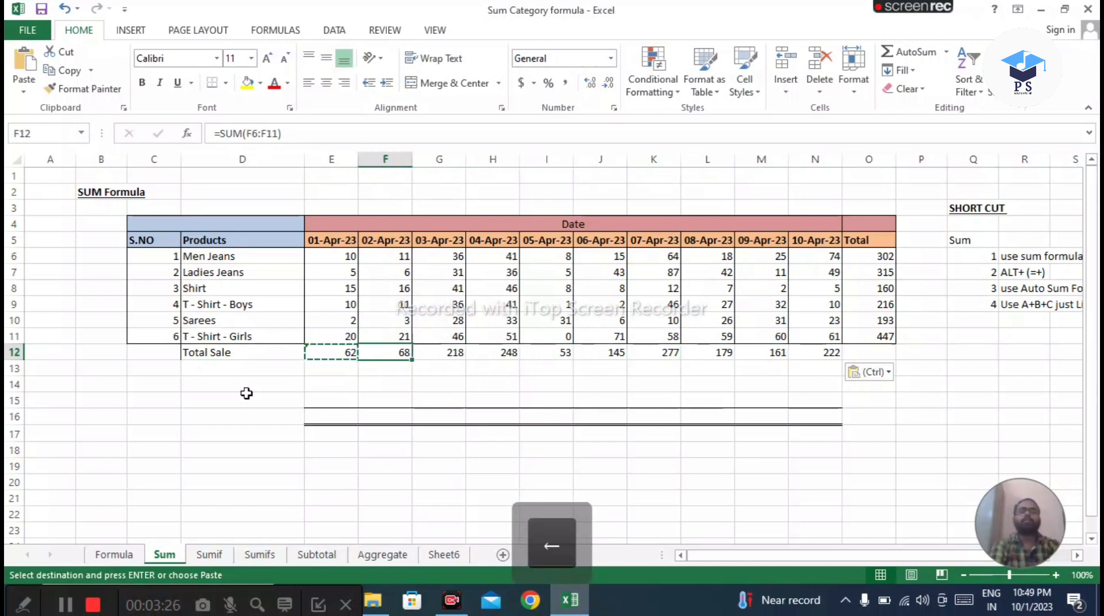
key(Left)
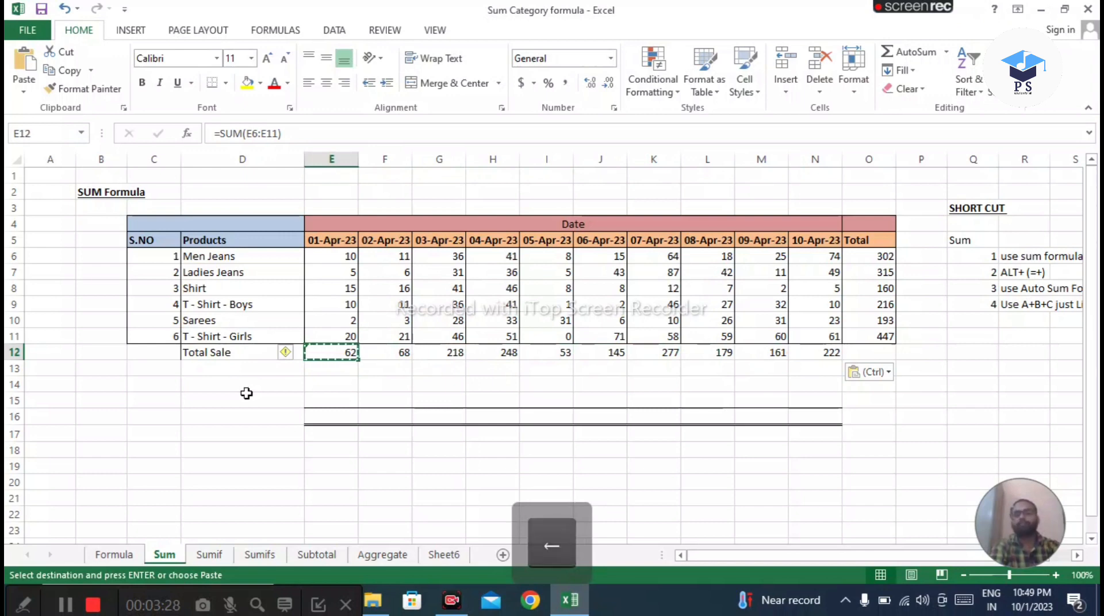
- Clear the copied daily totals from E12:N12 of the Total Sale row
key(shift+Right)
key(shift+Right)
key(shift+Right)
key(shift+Right)
key(shift+Right)
key(shift+Right)
key(shift+Right)
key(shift+Right)
key(shift+Right)
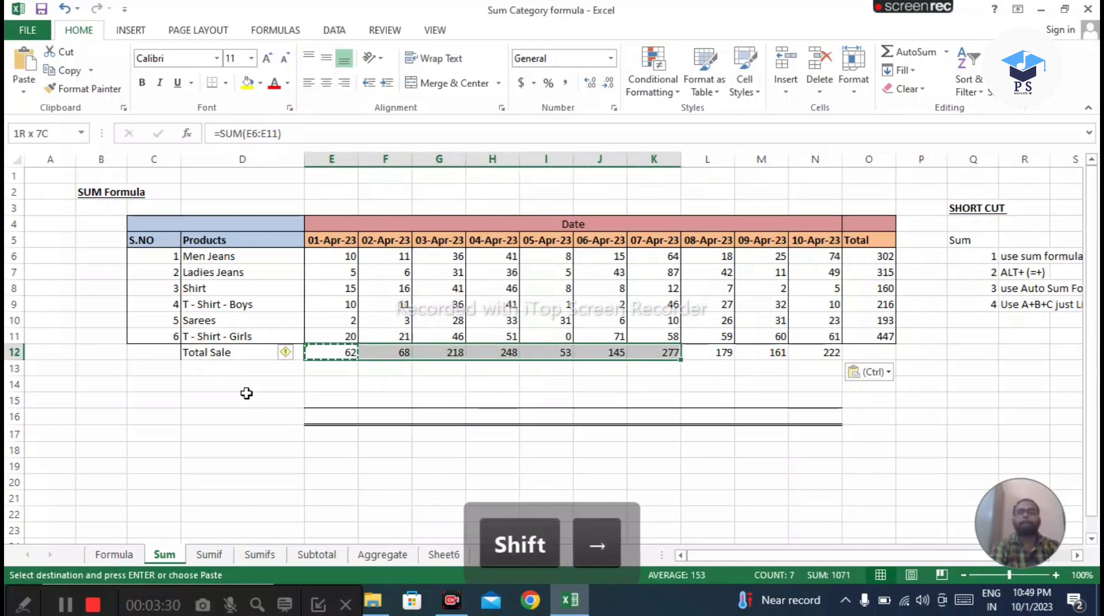
key(Delete)
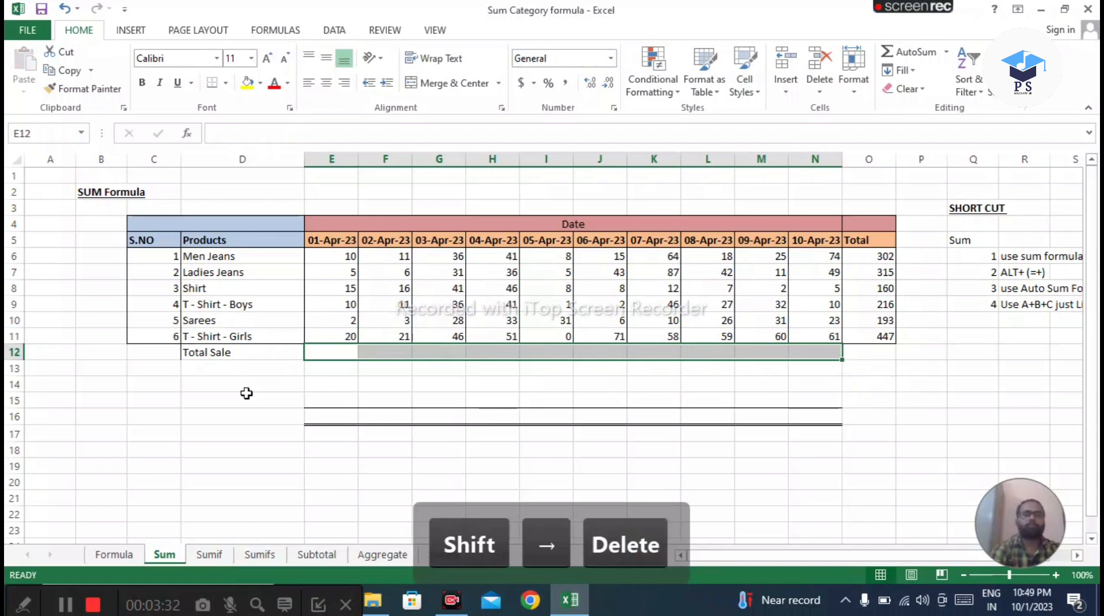
- Fill the selected range E12:N12 with a SUM of E6:E11 in one entry, so each date is totalled
text(=sum)
key(Tab)
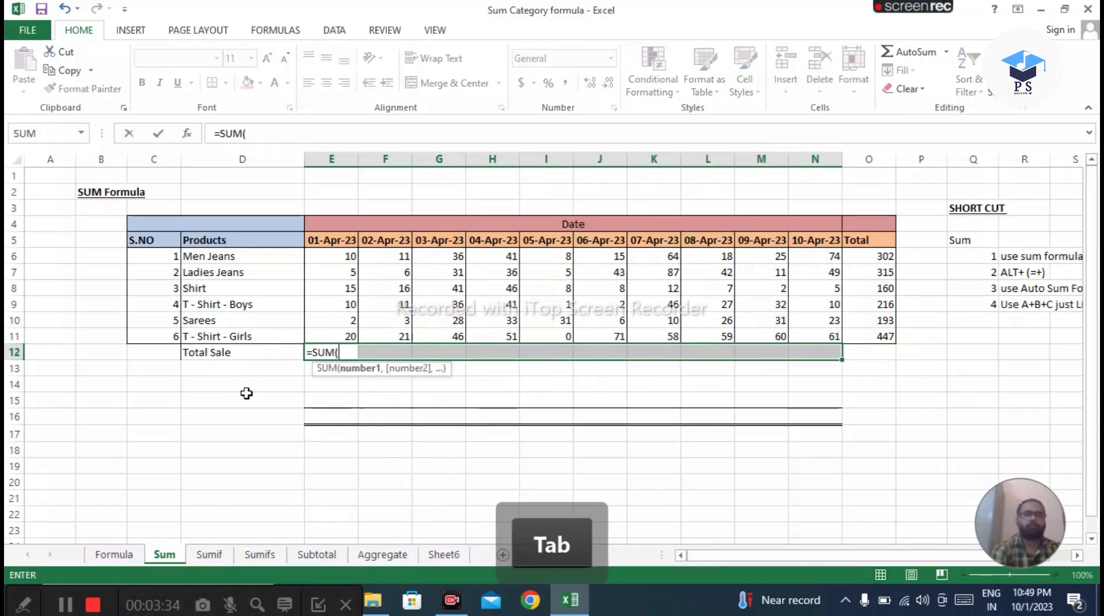
key(Up)
key(Up)
key(Up)
key(Up)
key(Up)
key(Up)
key(shift+Down)
key(shift+Down)
key(shift+Down)
key(shift+Down)
key(shift+Down)
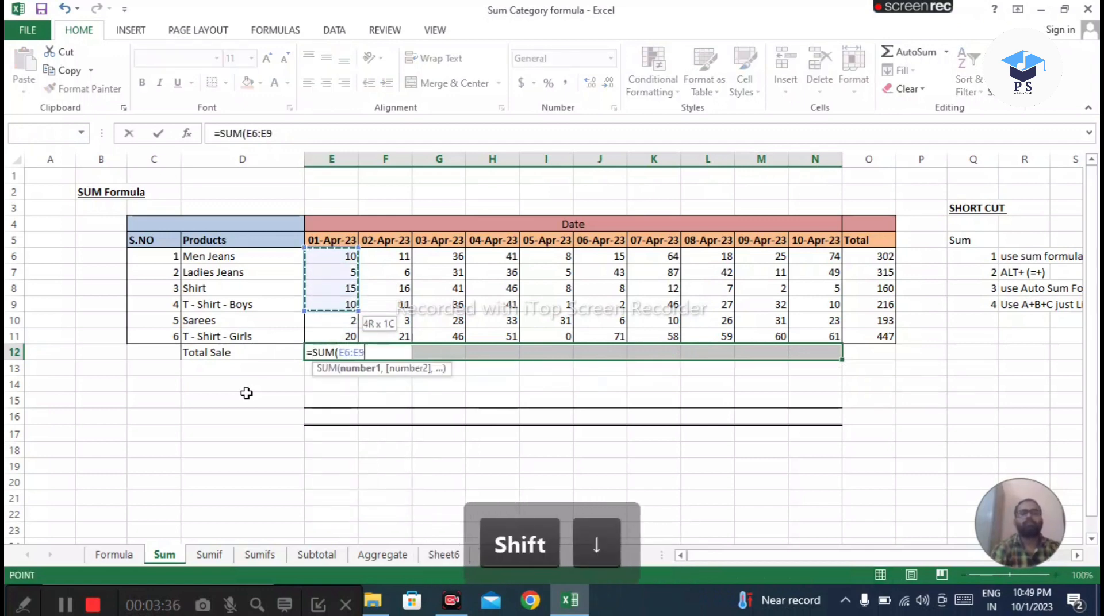
key(ctrl+Return)
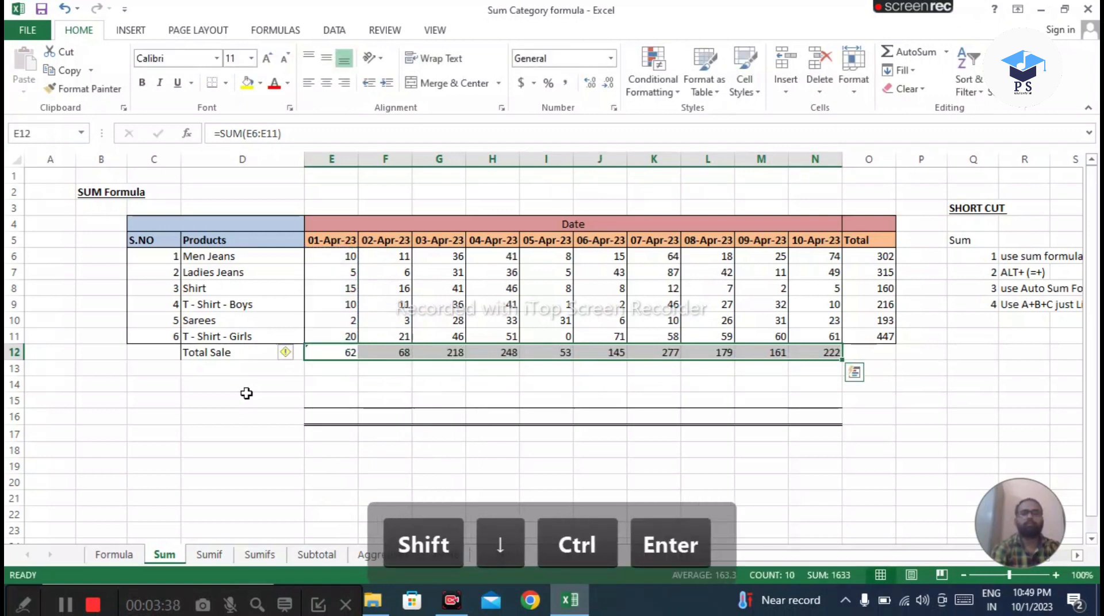
- Clear the SUM formulas from E12:N12 of the Total Sale row
key(Down)
key(Up)
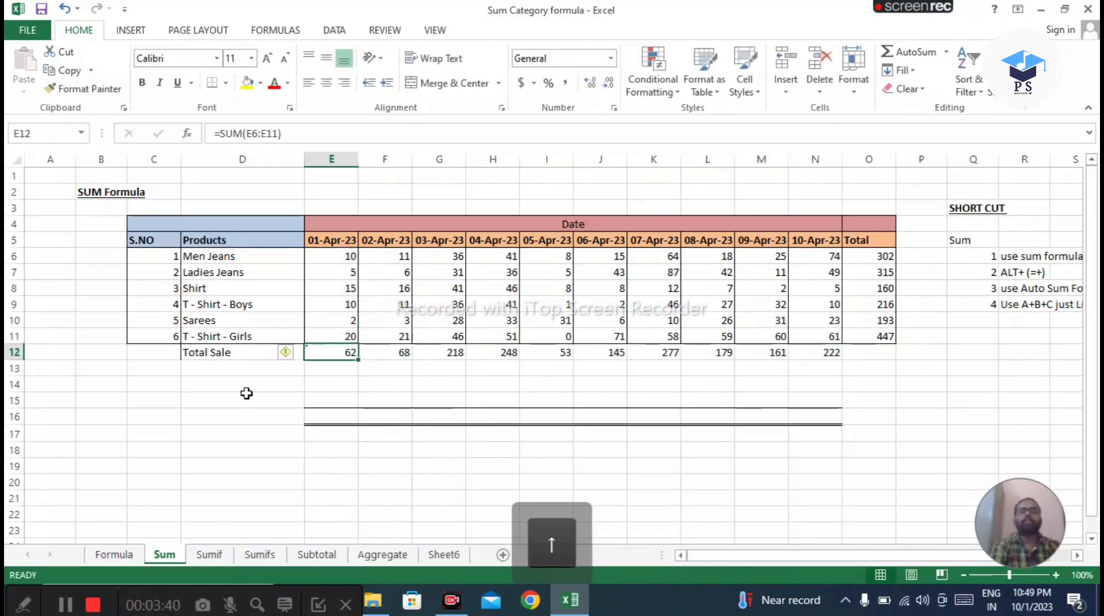
key(shift+Right)
key(shift+Right)
key(shift+Right)
key(shift+Right)
key(shift+Right)
key(shift+Right)
key(shift+Right)
key(shift+Right)
key(shift+Right)
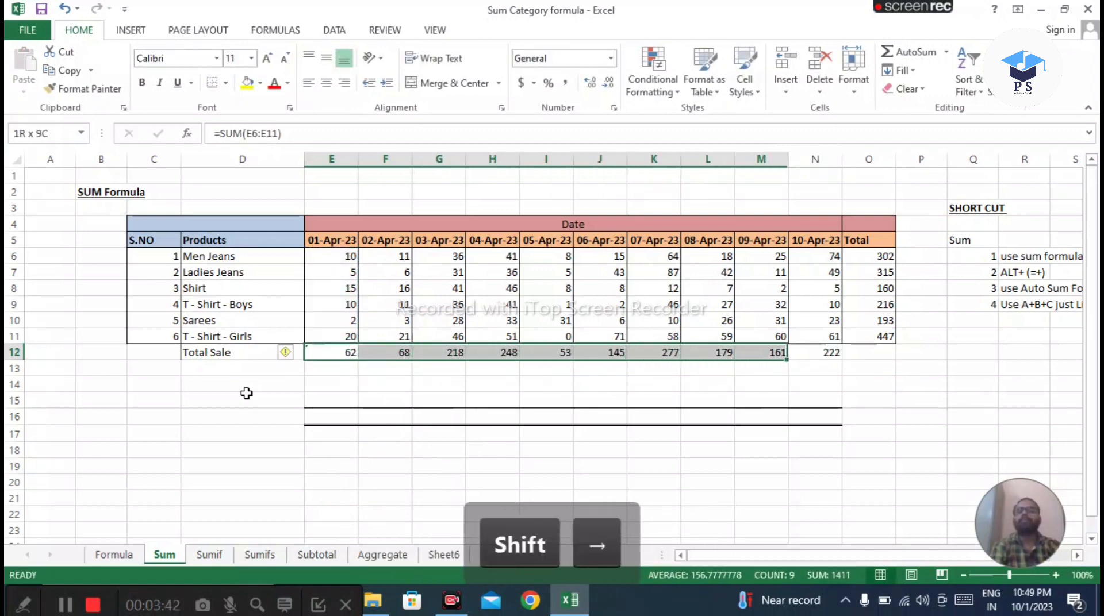
key(Delete)
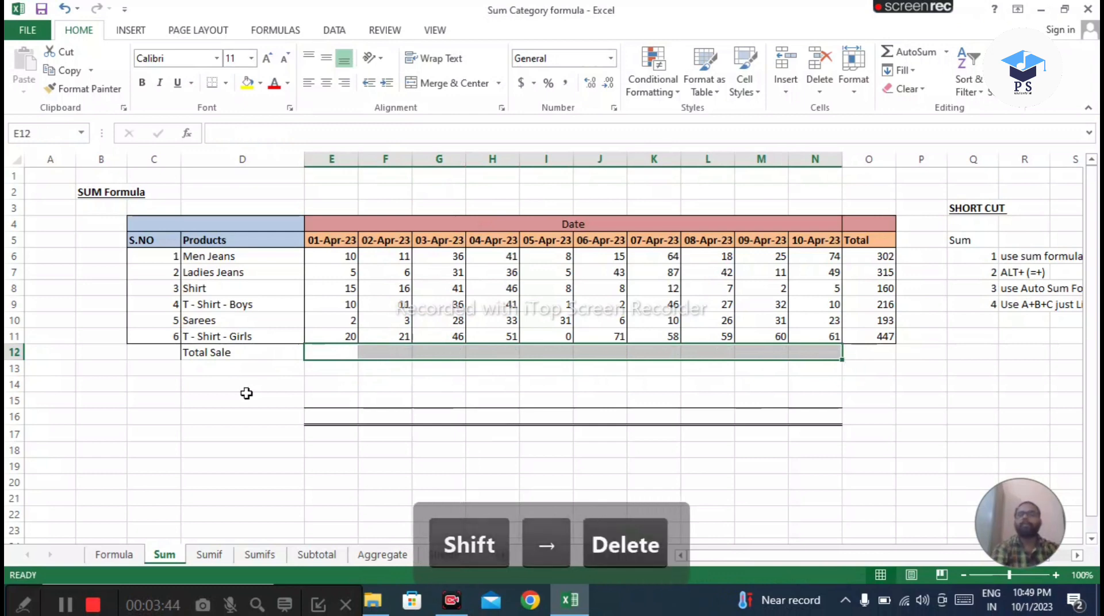
- Select E12:N12 and fill the whole range at once with a SUM formula based on E6:E11
key(Right)
key(Left)
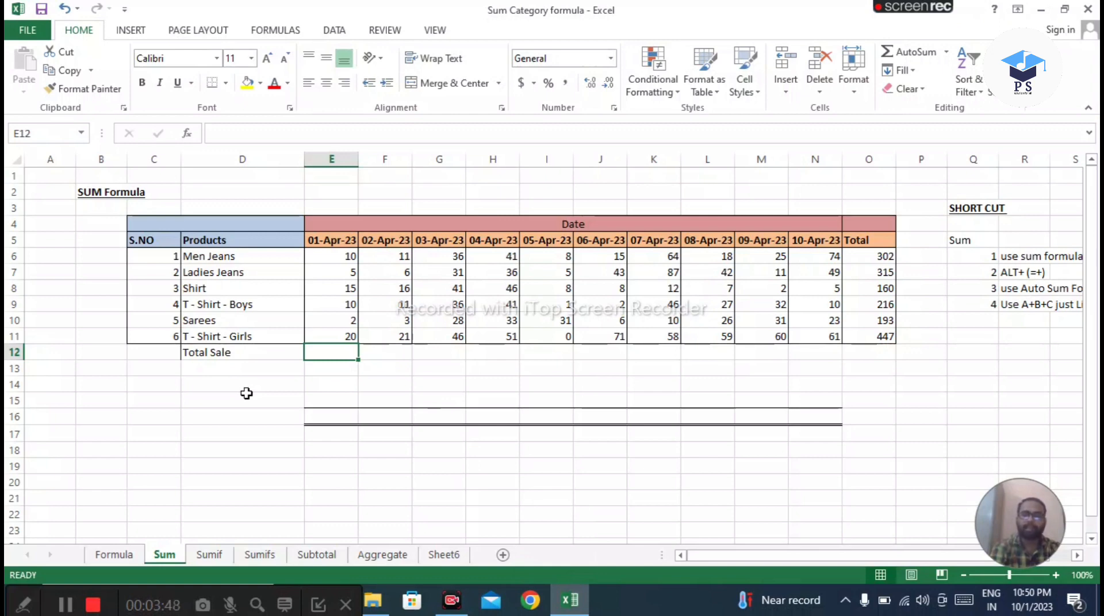
key(shift+Right)
key(shift+Right)
key(shift+Right)
key(shift+Right)
key(shift+Right)
key(shift+Right)
key(shift+Right)
key(shift+Right)
key(shift+Right)
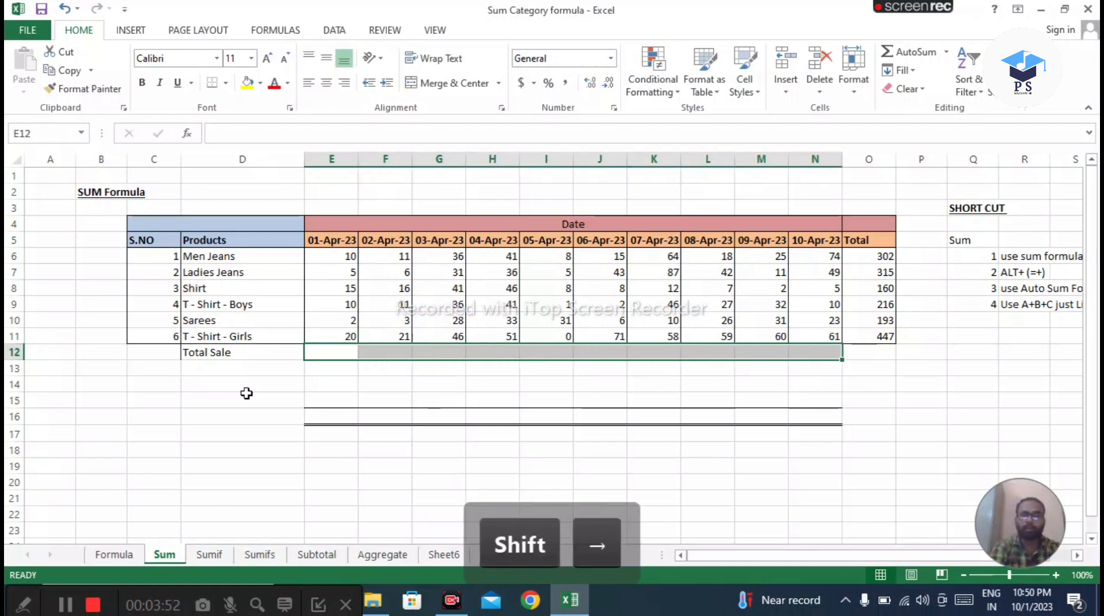
text(=sum)
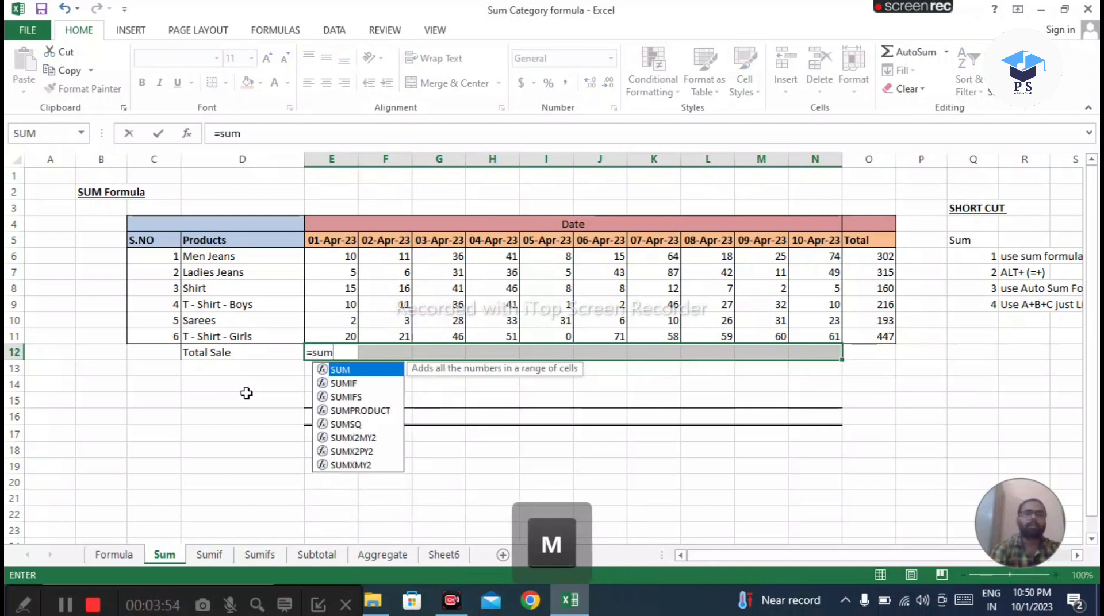
key(Tab)
key(Up)
key(Up)
key(Up)
key(Up)
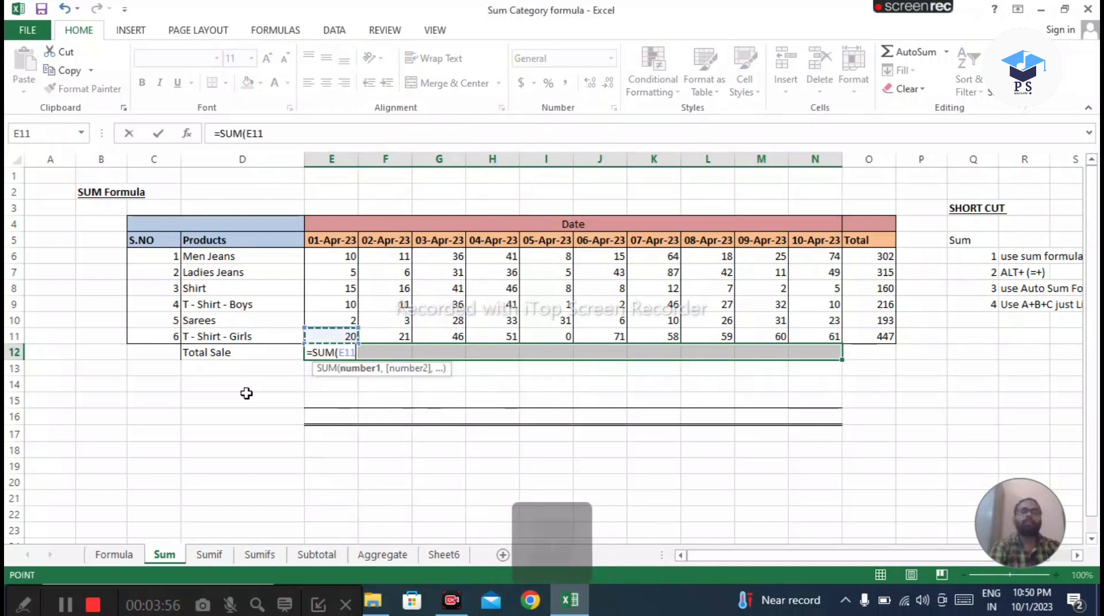
key(Up)
key(Up)
key(shift+Down)
key(shift+Down)
key(shift+Down)
key(shift+Down)
key(shift+Down)
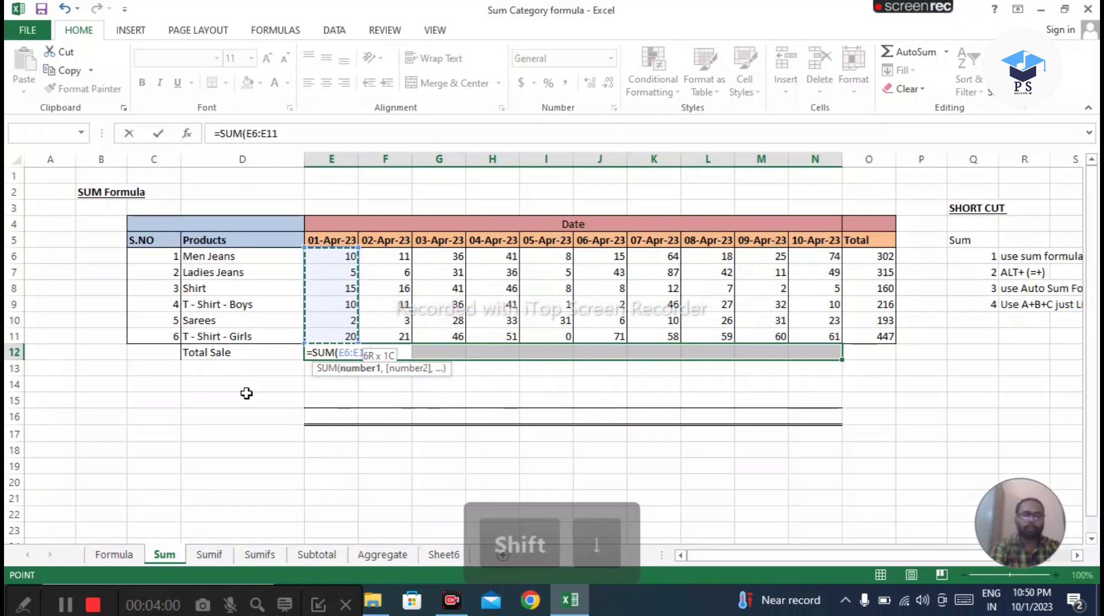
key(ctrl+Return)
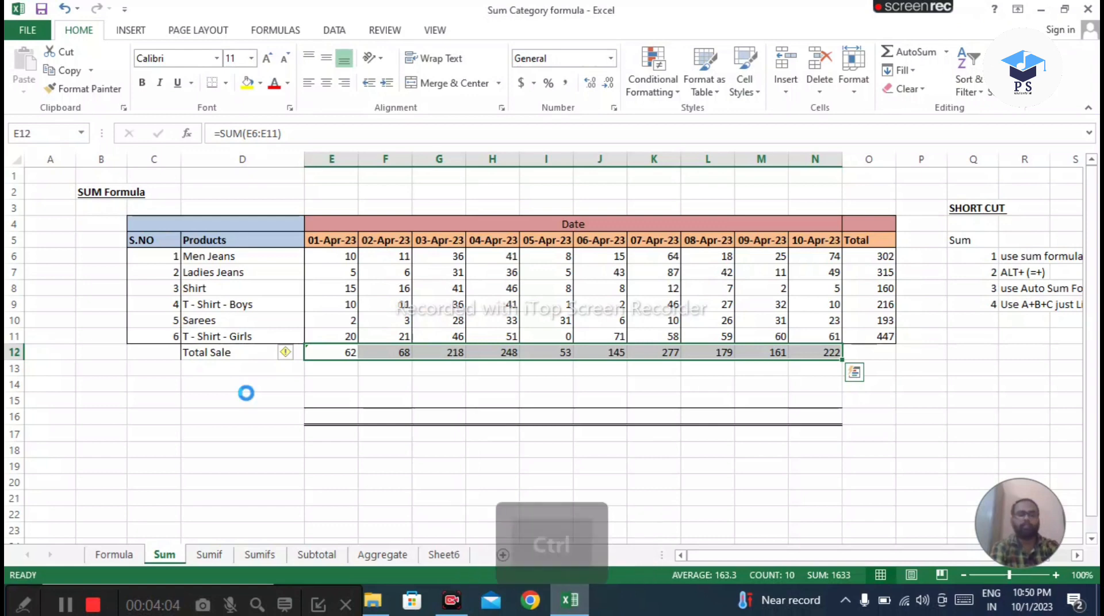
- Make the daily totals in E12:N12 bold
key(ctrl+b)
key(Right)
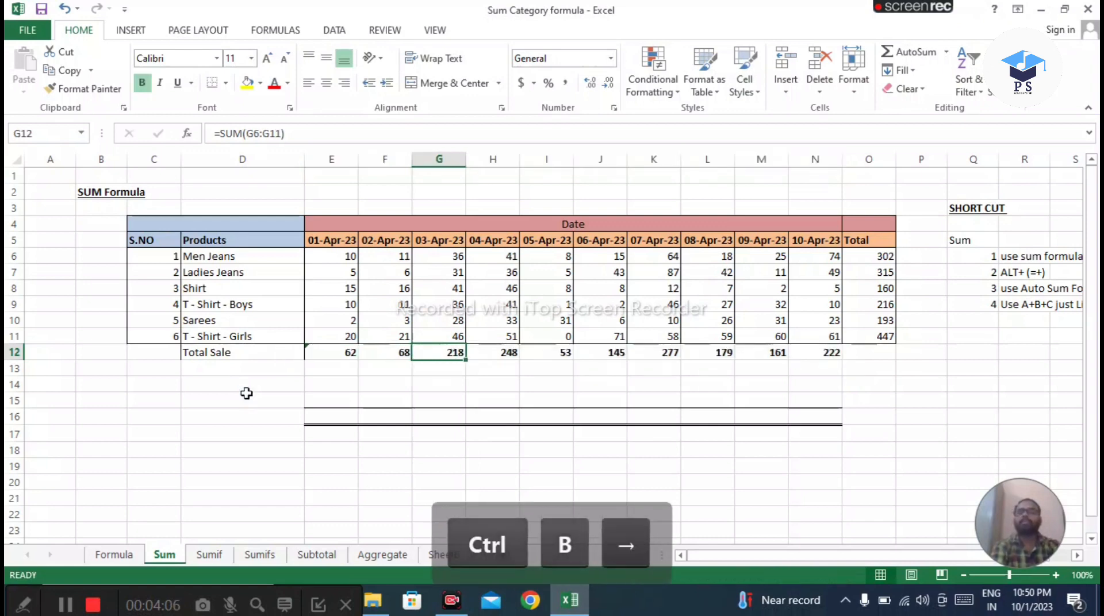
key(Left)
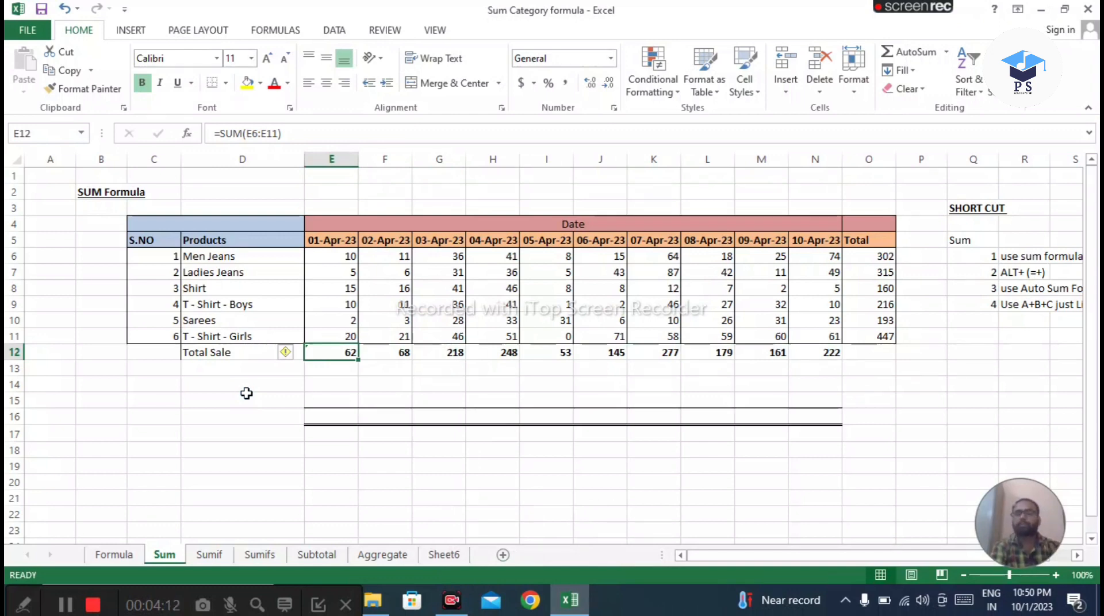
- Clear the bold daily totals from E12:N12 while keeping the cell formatting
key(shift+Right)
key(shift+Right)
key(shift+Right)
key(shift+Right)
key(shift+Right)
key(shift+Right)
key(shift+Right)
key(shift+Right)
key(shift+Right)
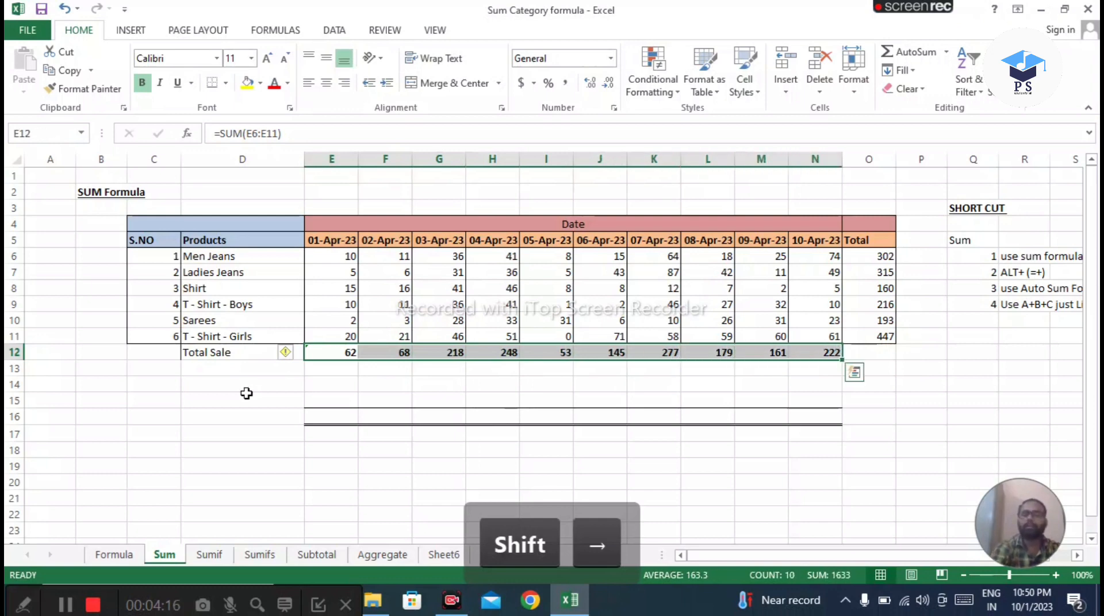
key(Delete)
key(Down)
key(Up)
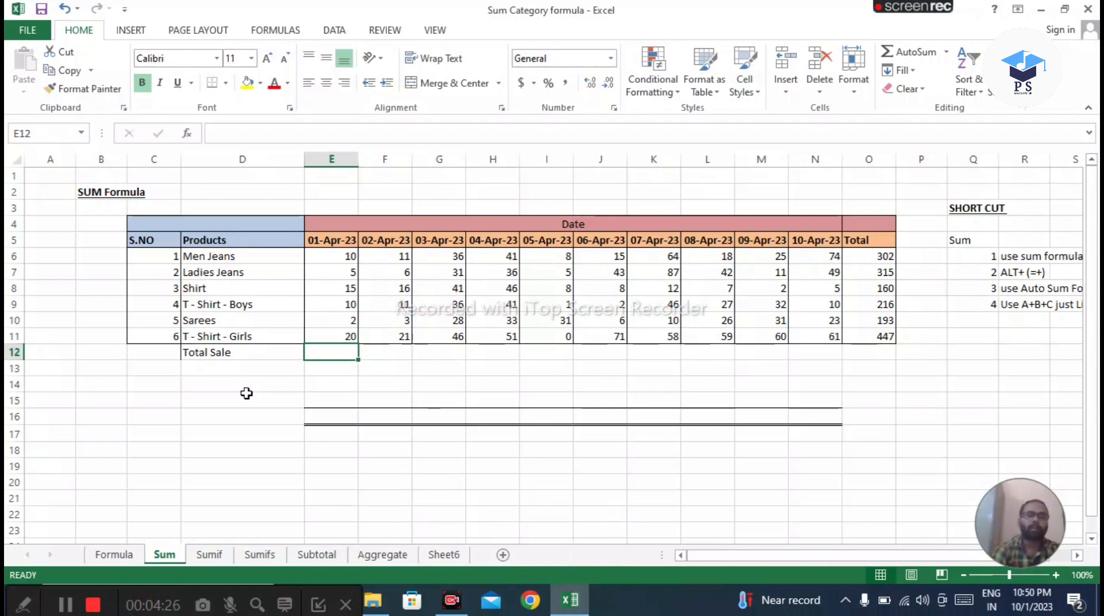
- Total the 01-Apr-23 sales in E12 with AutoSum over E6:E11
key(alt)
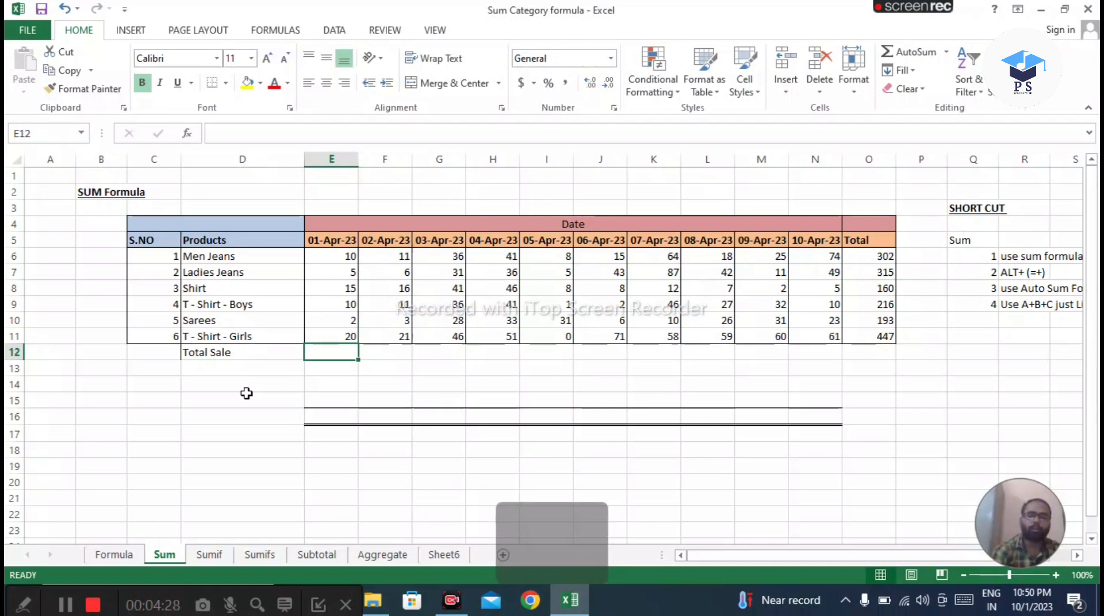
key(alt+equal)
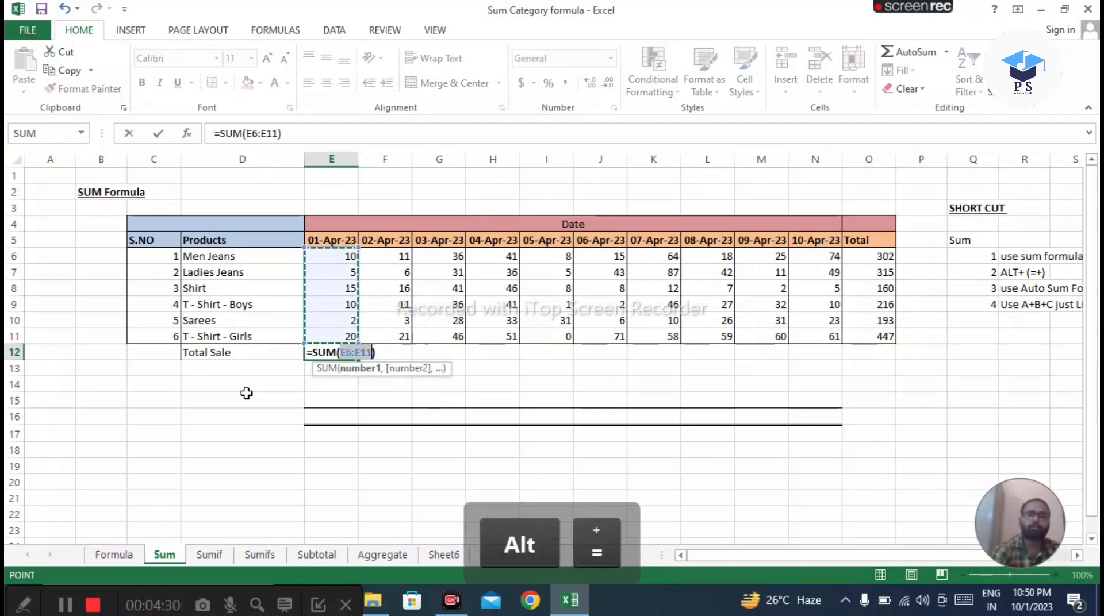
key(Return)
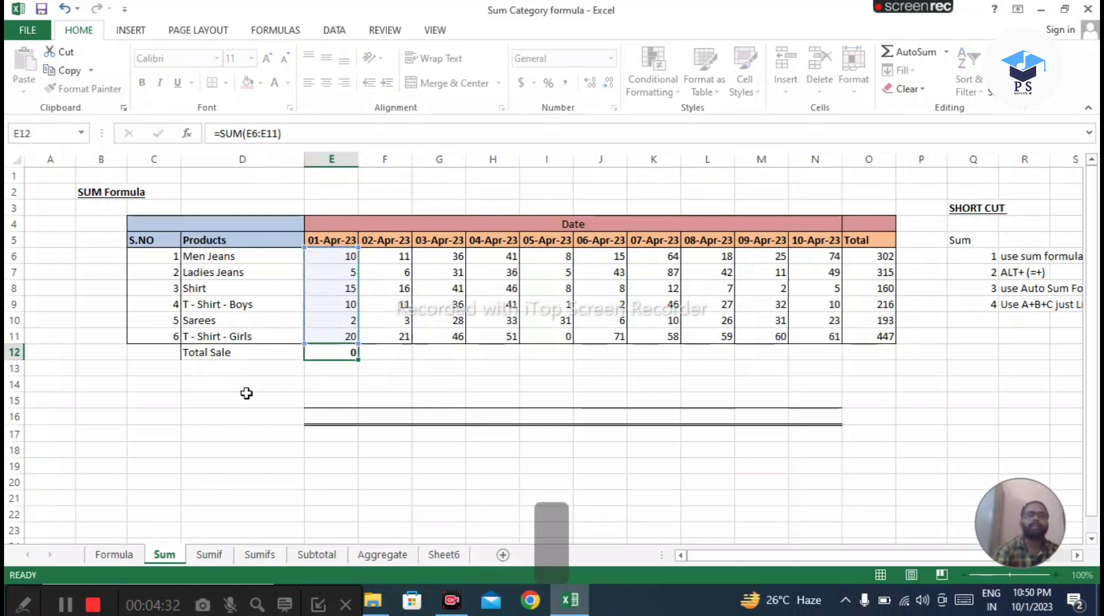
key(Up)
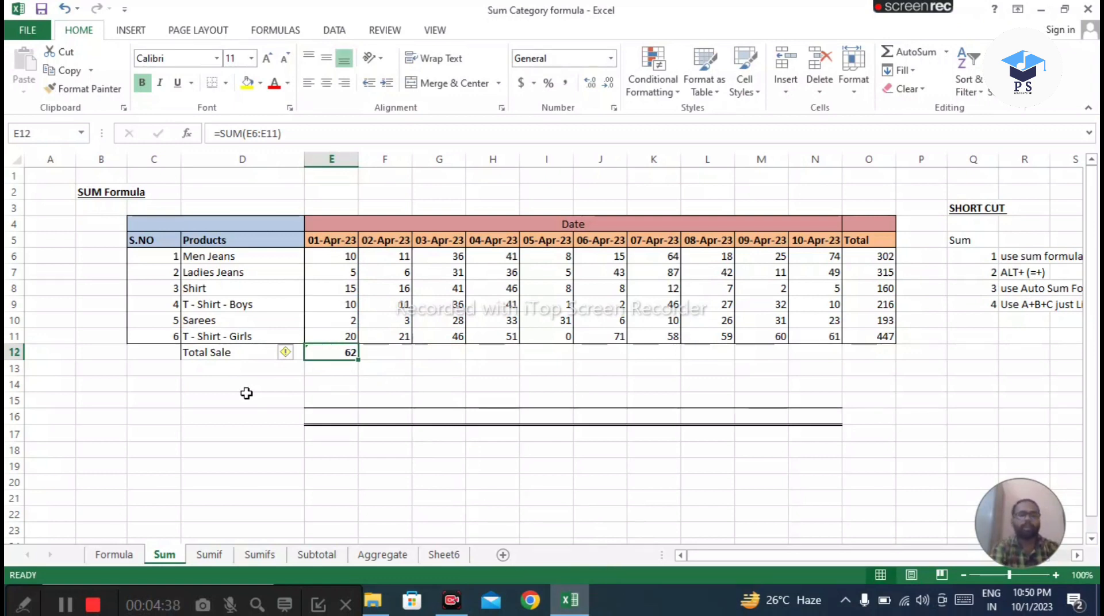
- Clear E12 and total all dates in E12:N12 at once with AutoSum
key(Delete)
key(shift+Right)
key(shift+Right)
key(shift+Right)
key(shift+Right)
key(shift+Right)
key(shift+Right)
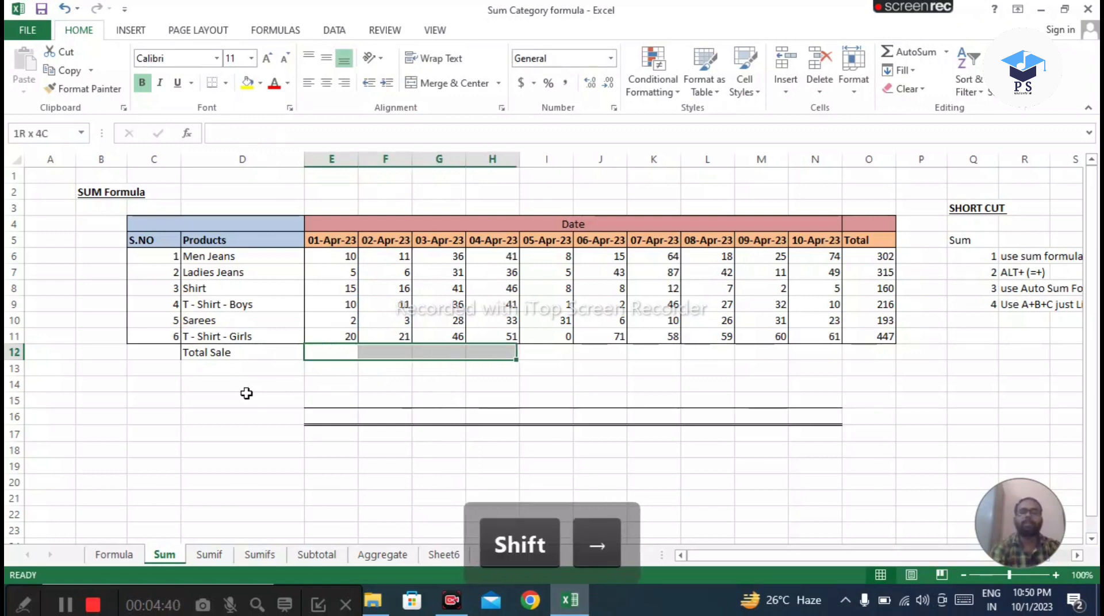
key(shift+Right)
key(shift+Right)
key(shift+Right)
key(shift+Right)
key(shift+Left)
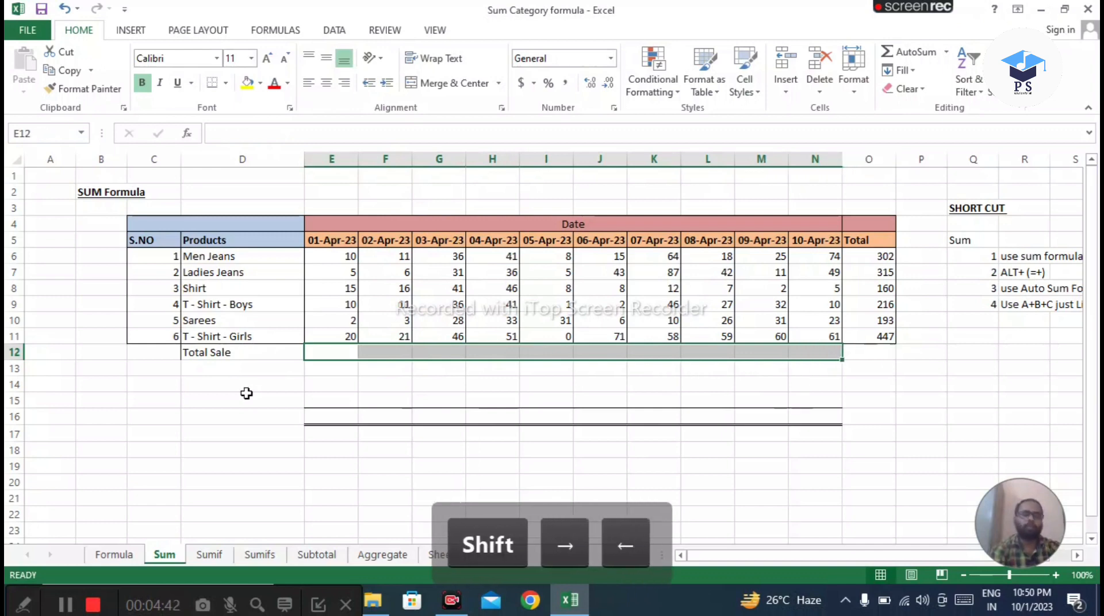
key(alt+equal)
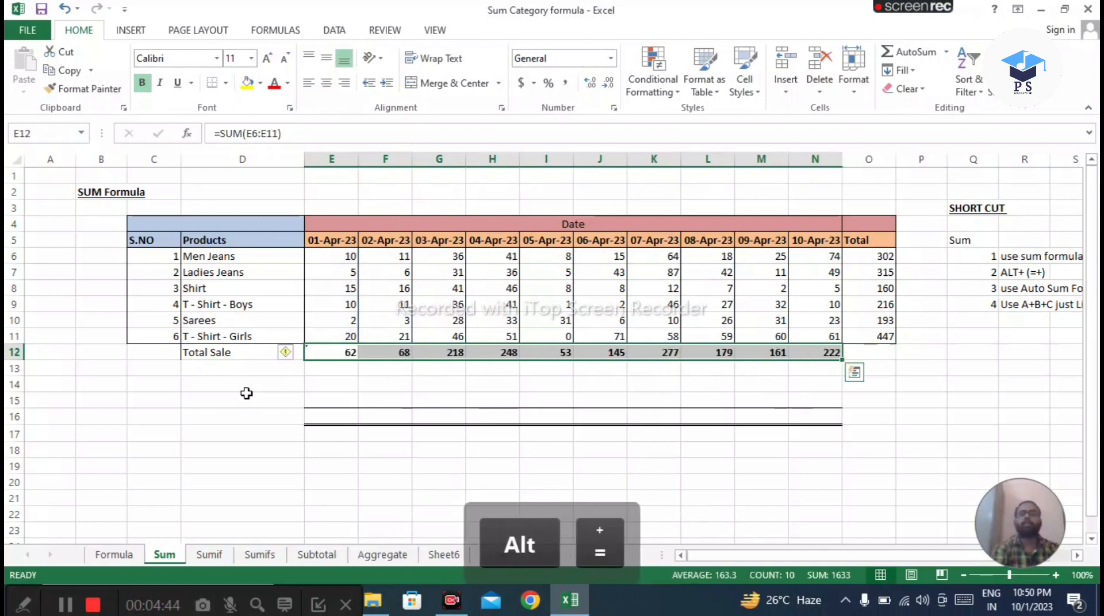
key(Down)
key(Up)
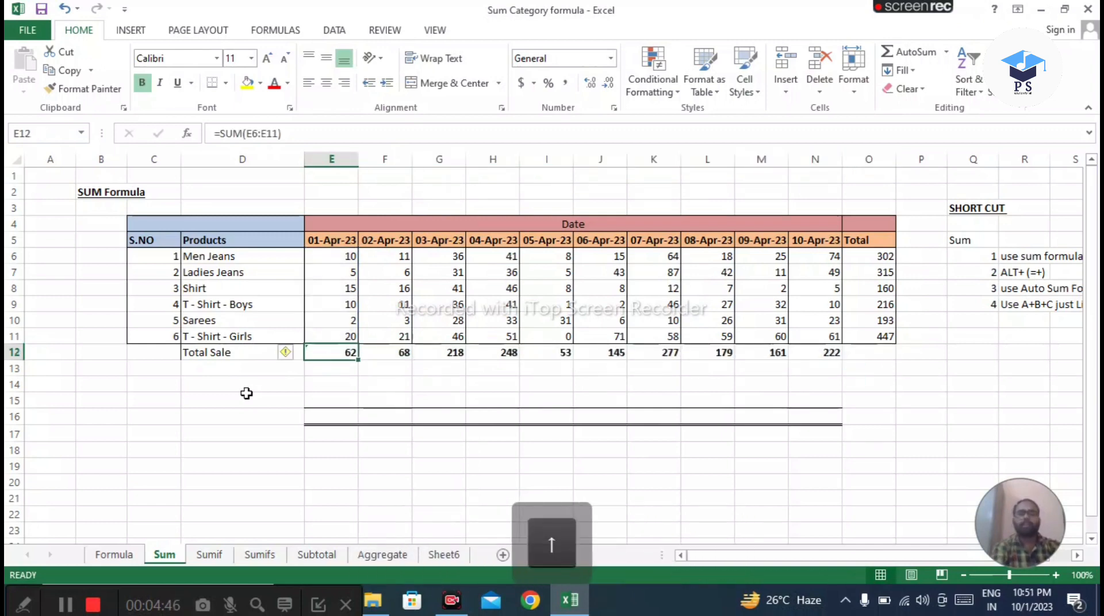
- Clear the AutoSum daily totals from E12:N12
key(shift+Right)
key(shift+Right)
key(shift+Right)
key(shift+Right)
key(shift+Right)
key(shift+Right)
key(shift+Right)
key(shift+Right)
key(shift+Right)
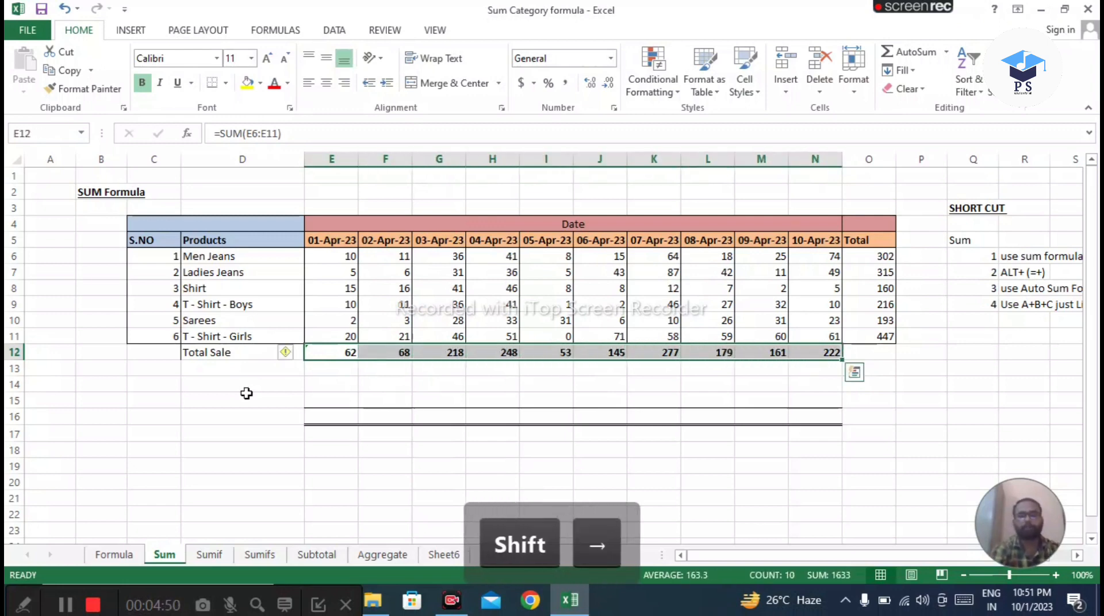
key(Delete)
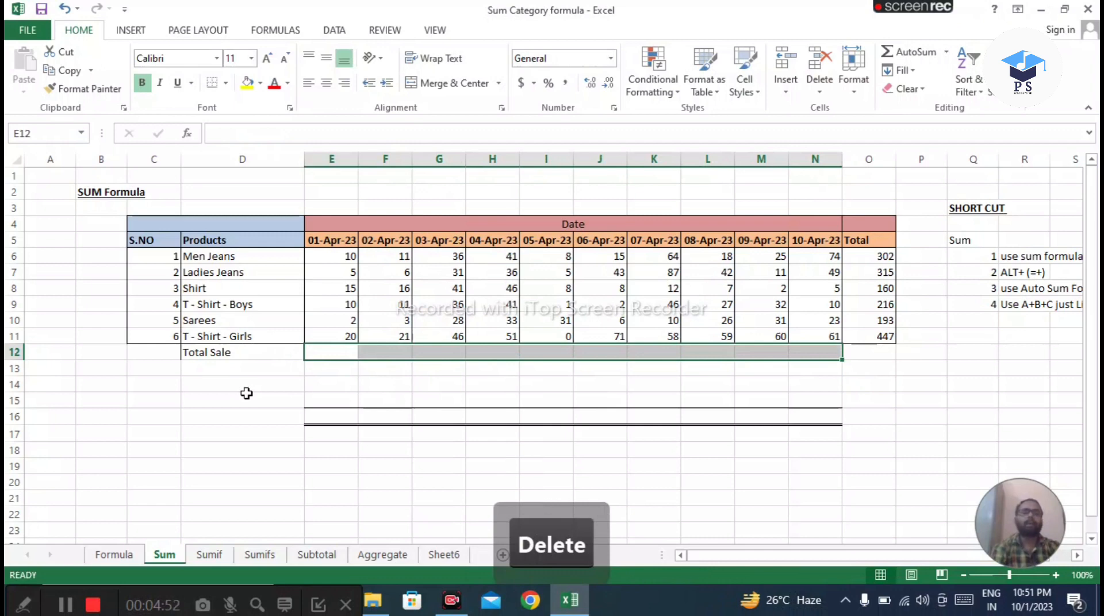
- Total the 01-Apr-23 sales in E12 with AutoSum's Sum option over E6:E11
key(Down)
key(Up)
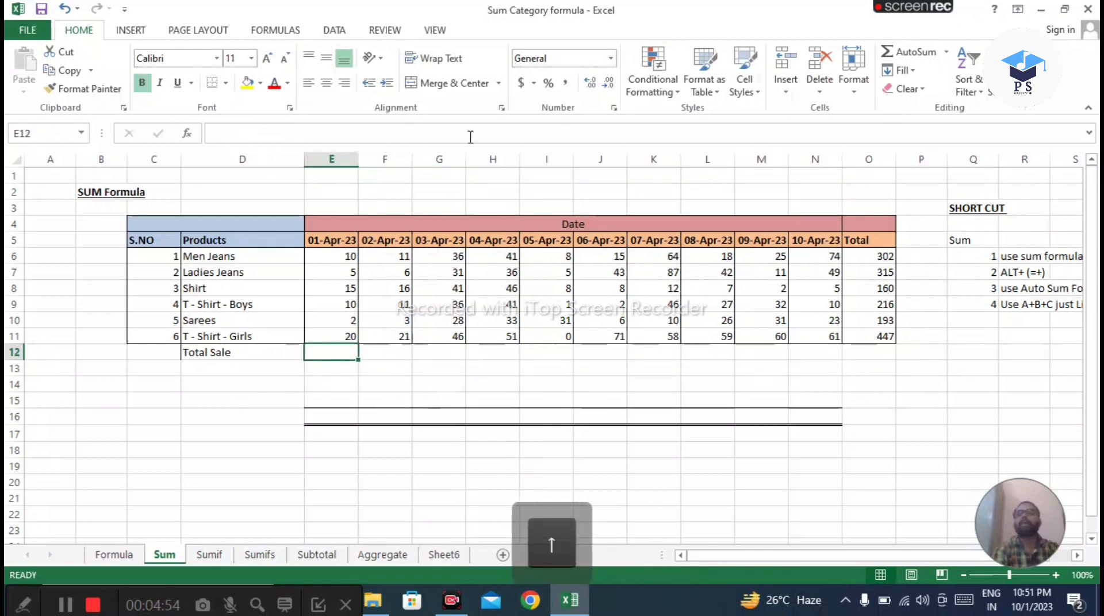
click(945, 52)
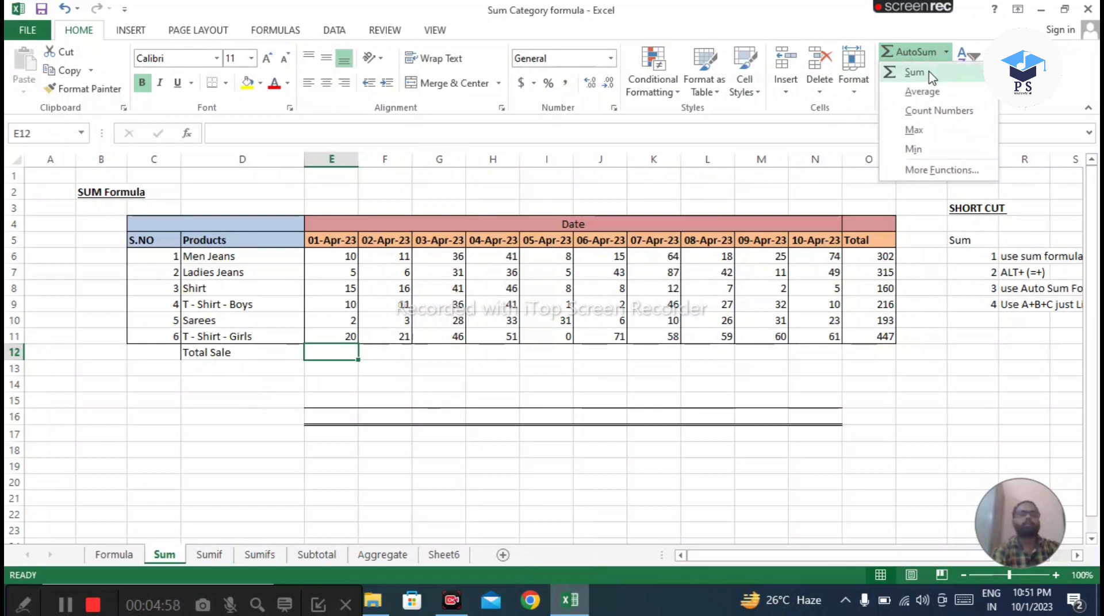
click(930, 76)
key(Return)
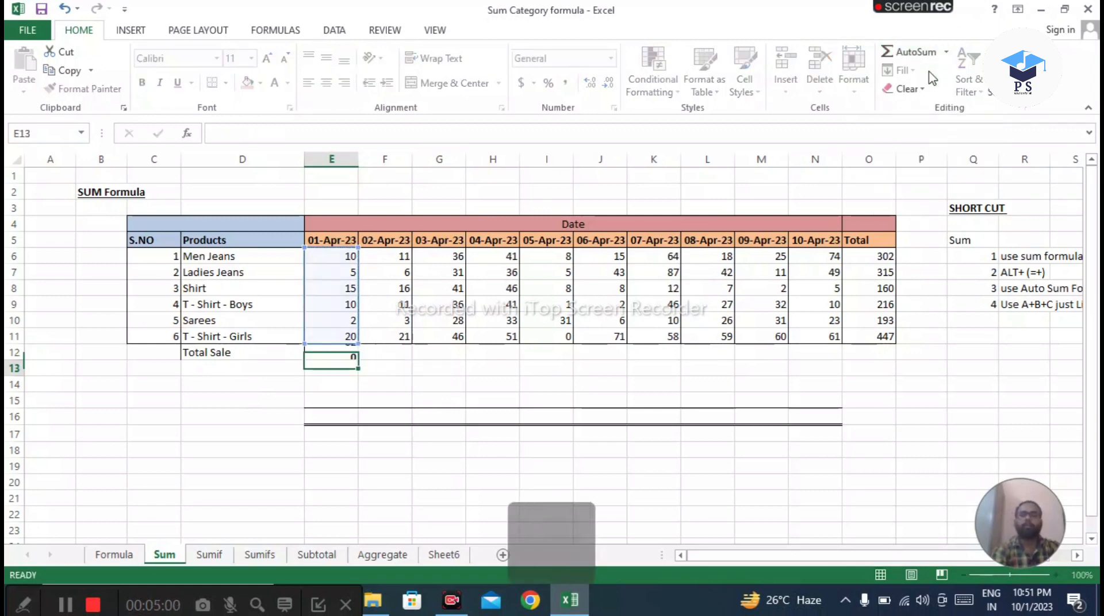
key(Up)
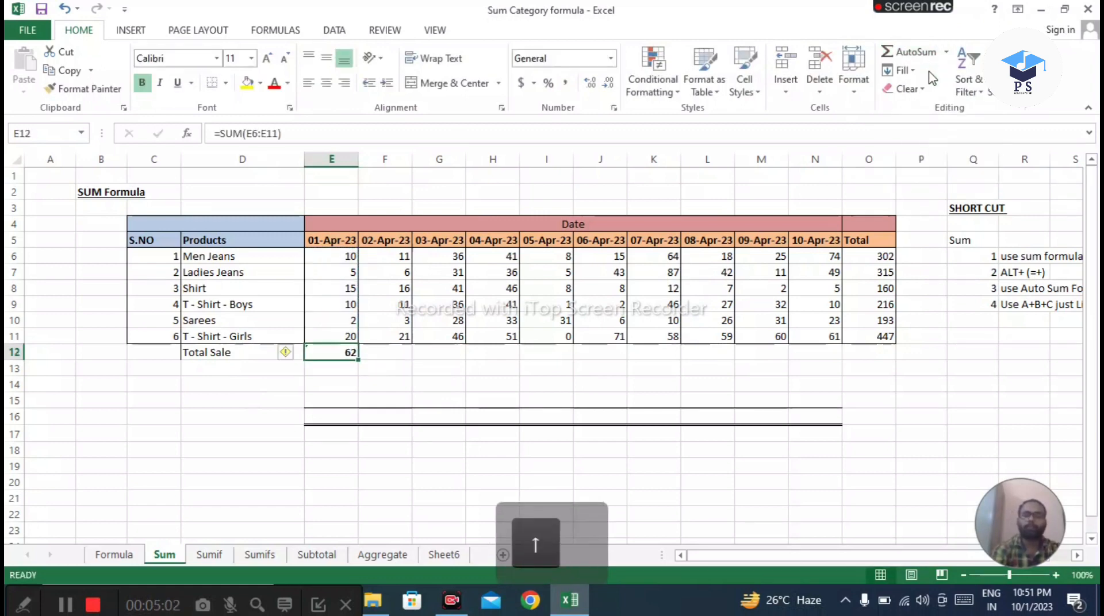
- Clear E12 and total all dates in E12:N12 at once with AutoSum's Sum option
key(Delete)
key(shift+Right)
key(shift+Right)
key(shift+Right)
key(shift+Right)
key(shift+Right)
key(shift+Right)
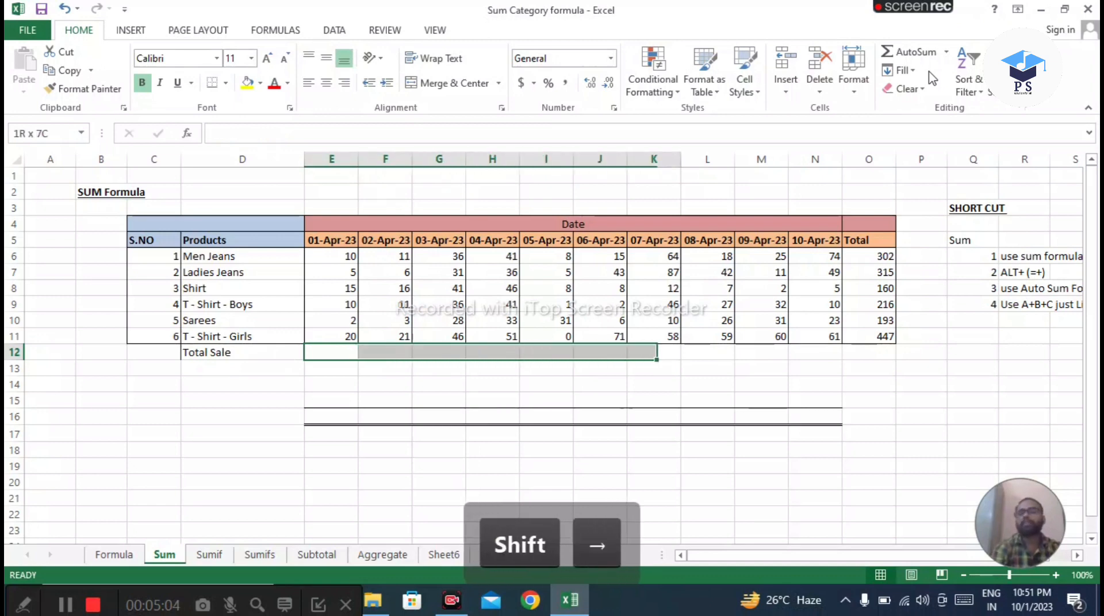
key(shift+Right)
key(shift+Right)
key(shift+Right)
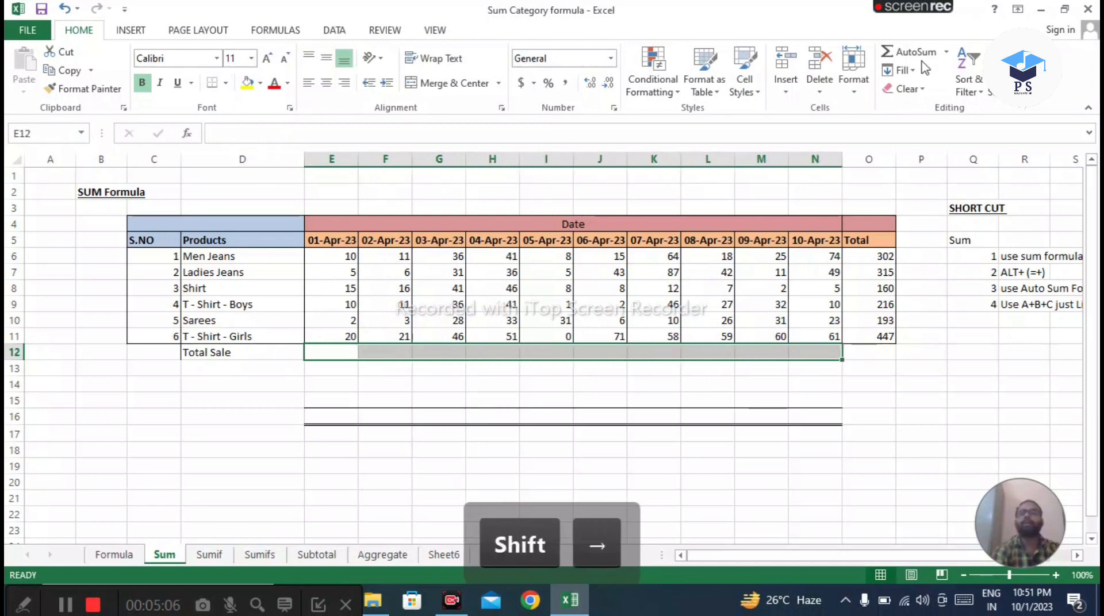
click(946, 51)
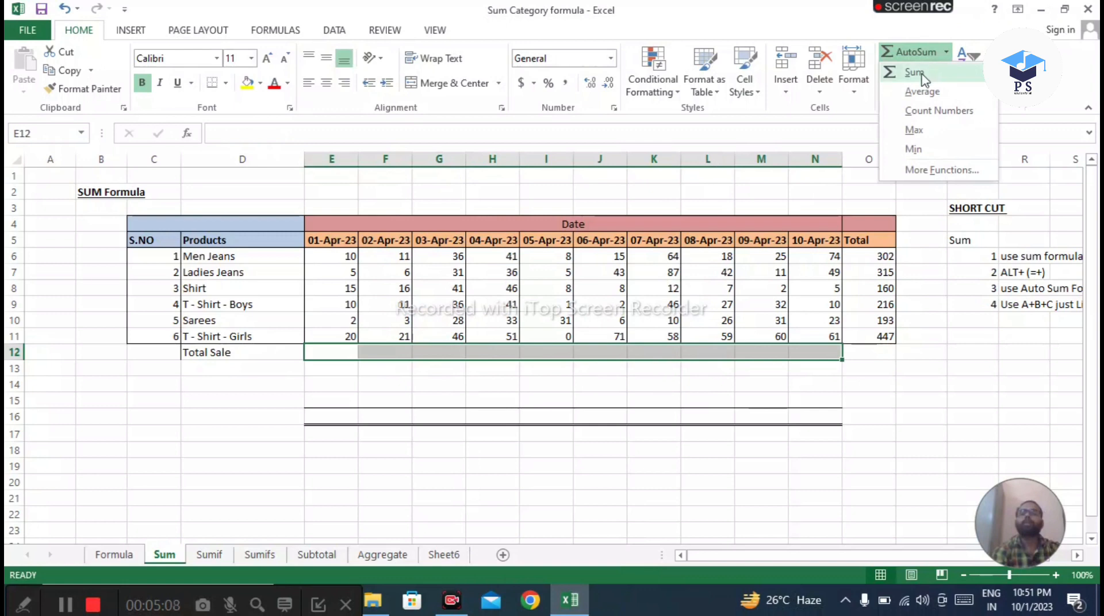
click(914, 72)
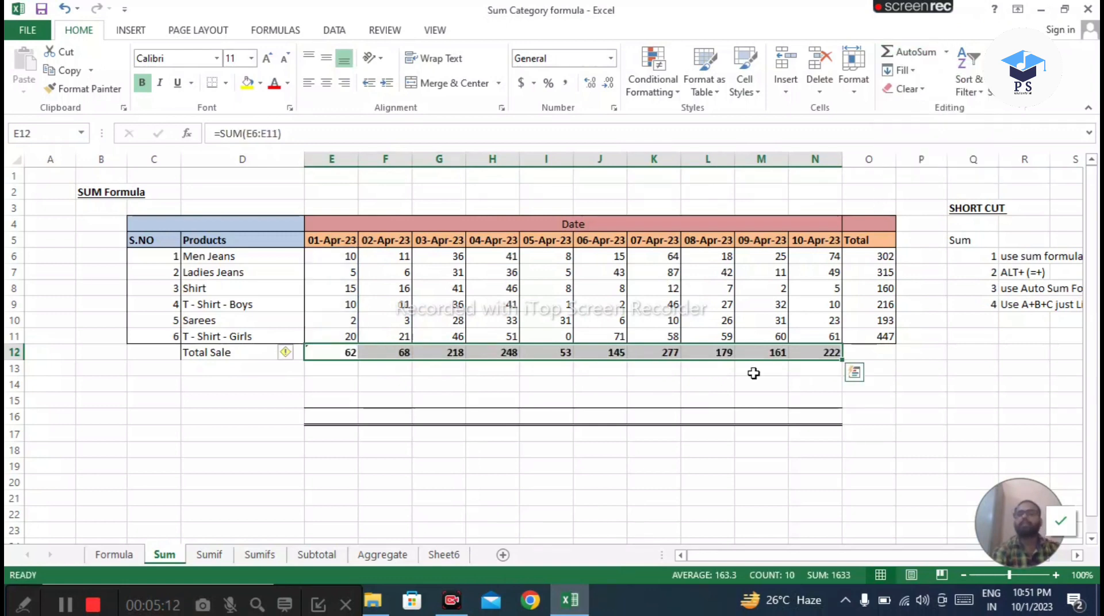
- Delete all the daily totals in the Total Sale row, E12:N12
key(Right)
key(Left)
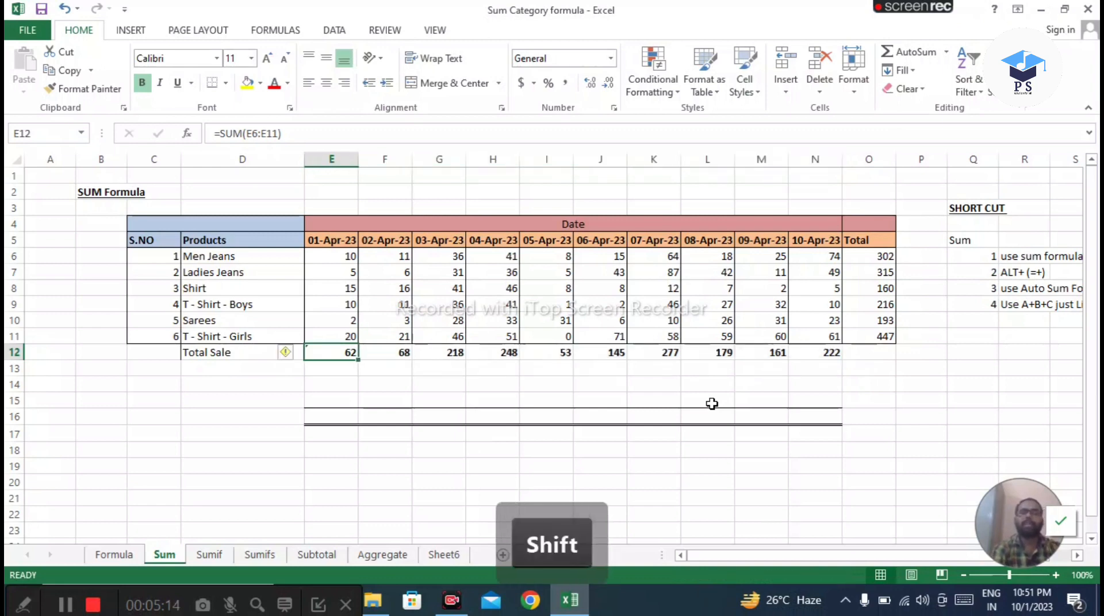
key(shift+Right)
key(shift+Right)
key(shift+Right)
key(shift+Right)
key(shift+Right)
key(shift+Right)
key(shift+Right)
key(shift+Right)
key(shift+Right)
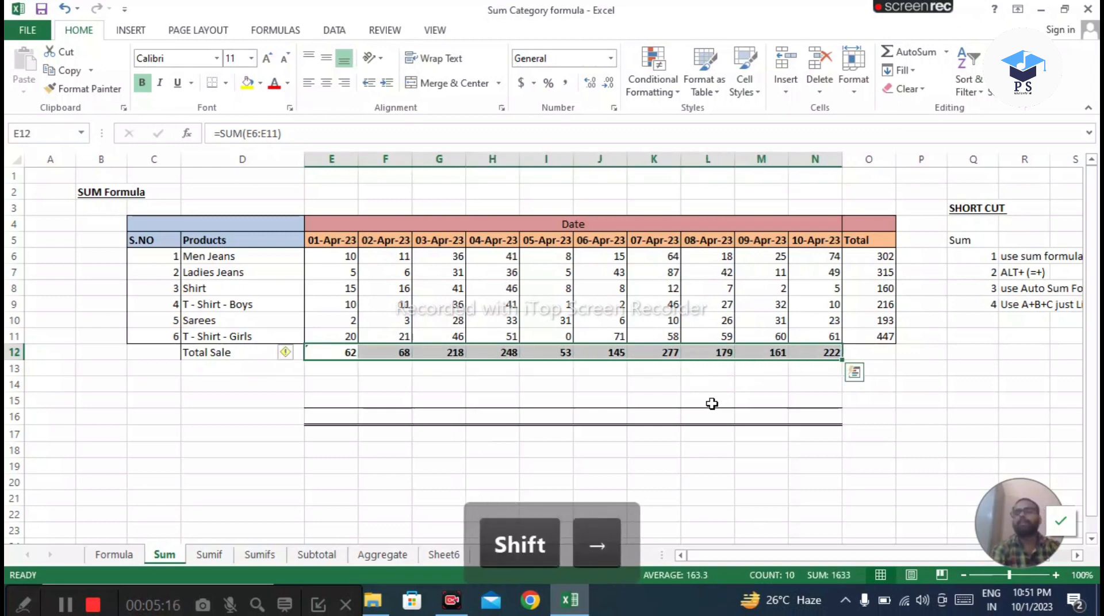
key(Delete)
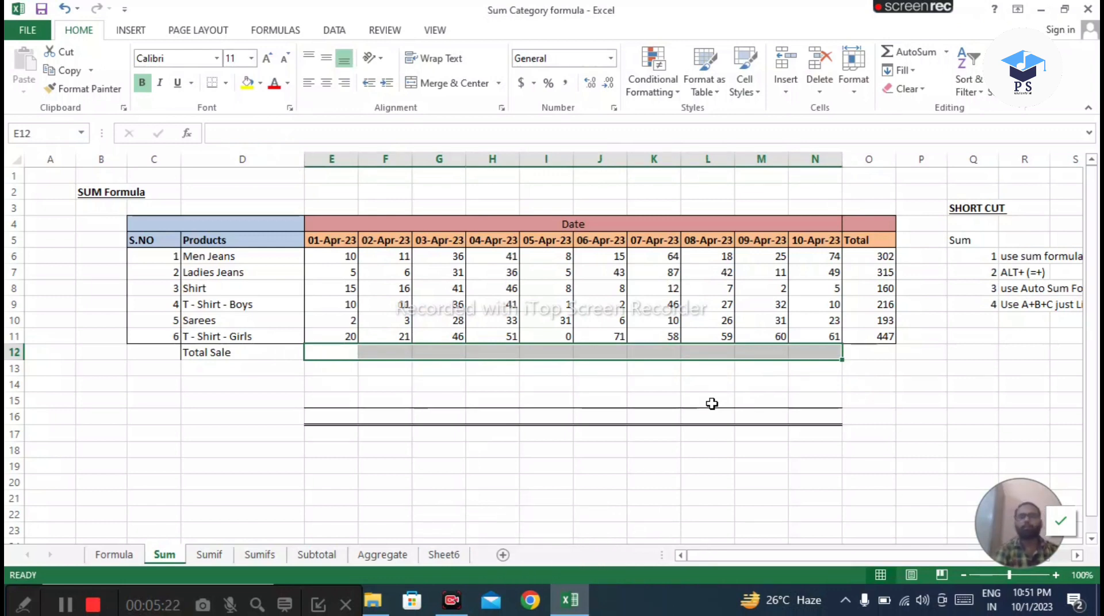
- Total the 01-Apr-23 sales in E12 by adding each product cell with =E6+E7+E8+E9+E10+E11
key(Down)
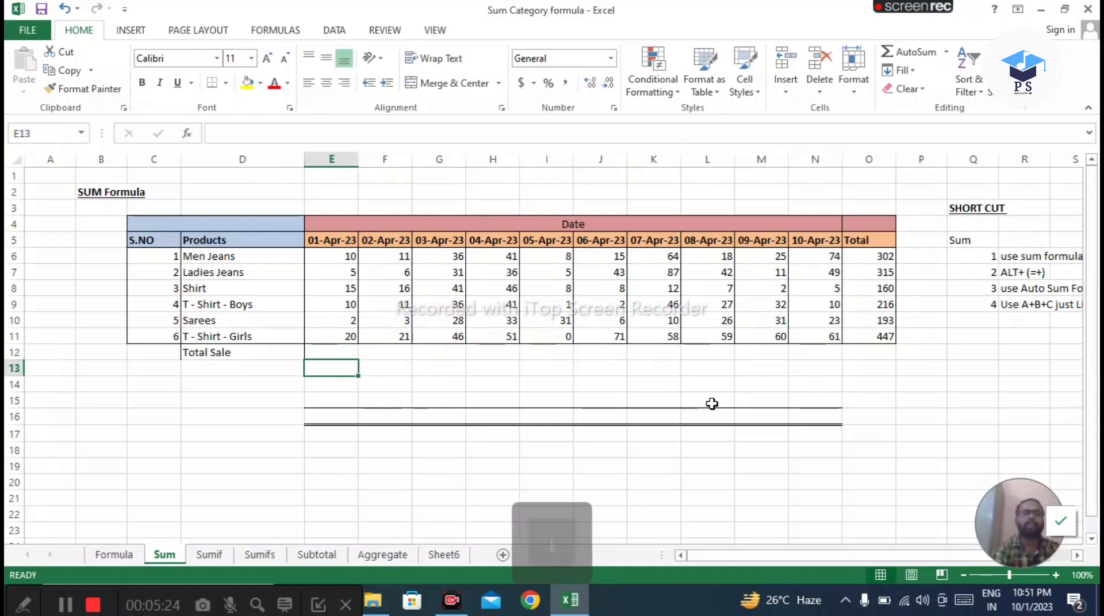
key(Up)
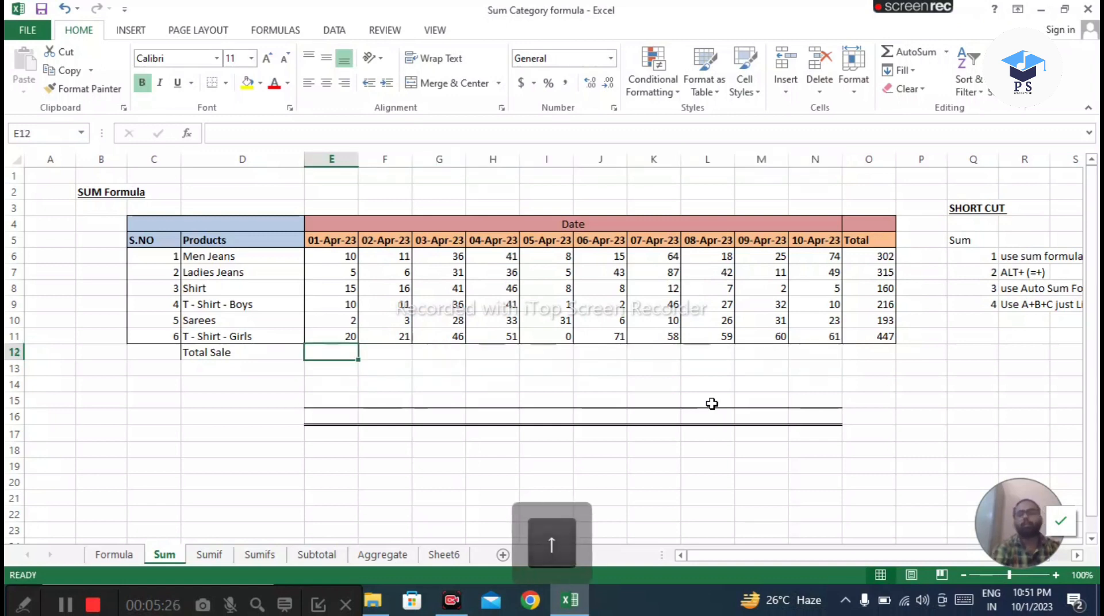
text(=)
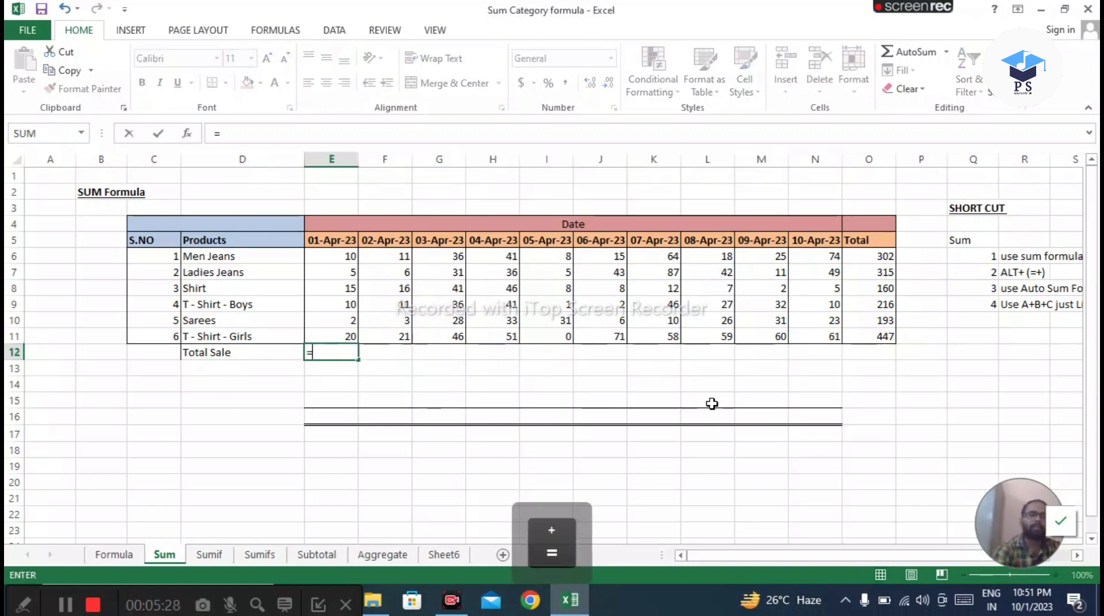
key(Up)
key(Up)
key(Up)
key(Up)
key(Up)
key(Up)
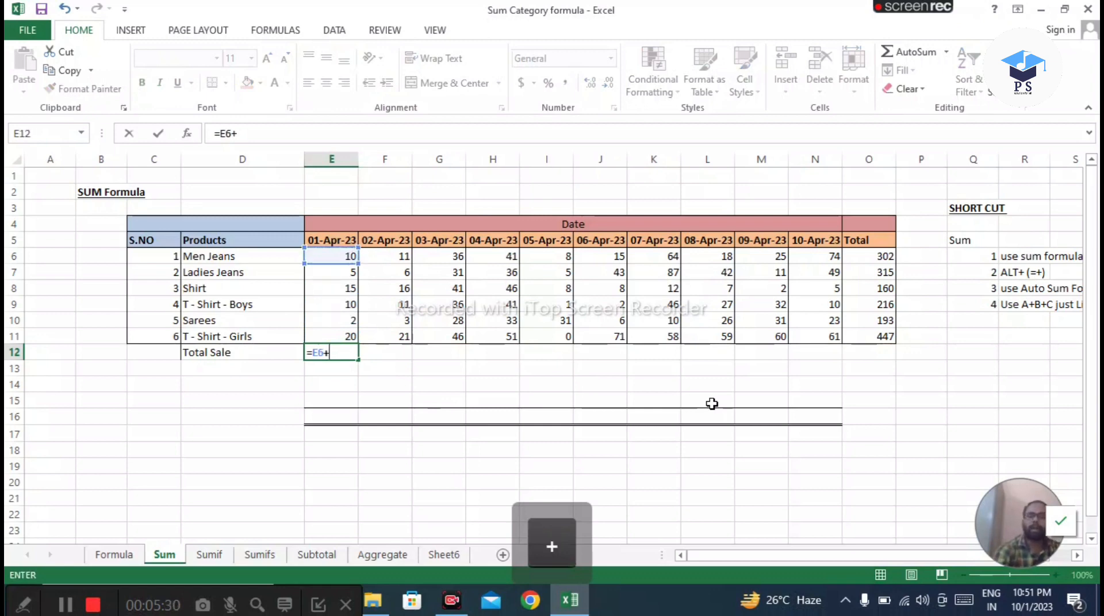
text(+)
key(Up)
key(Up)
key(Up)
key(Up)
key(Up)
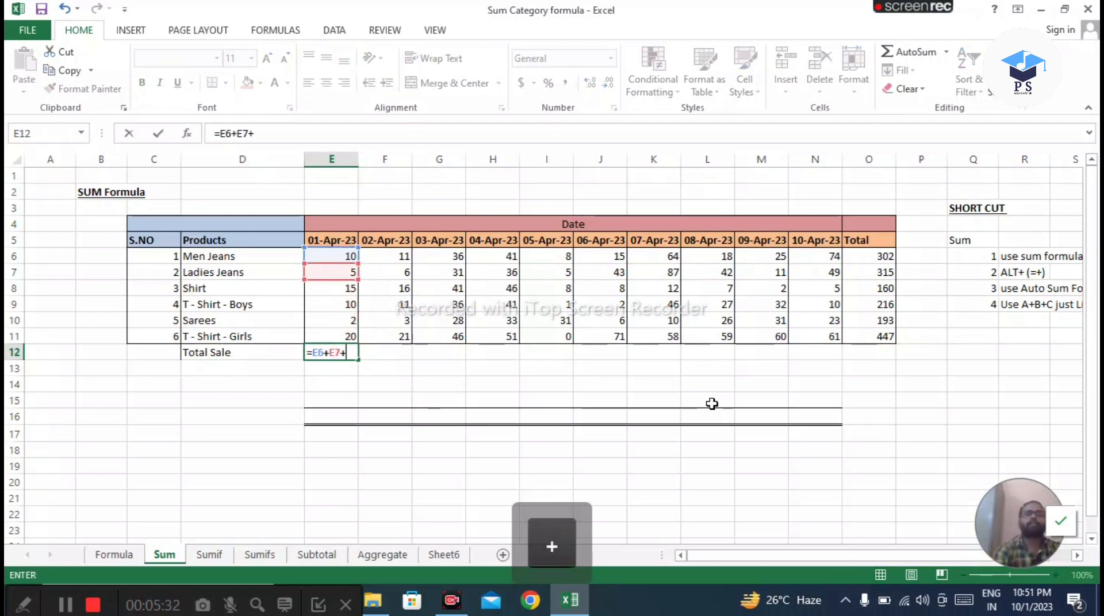
text(+)
key(Up)
key(Up)
key(Up)
key(Up)
text(+)
key(Up)
key(Up)
key(Up)
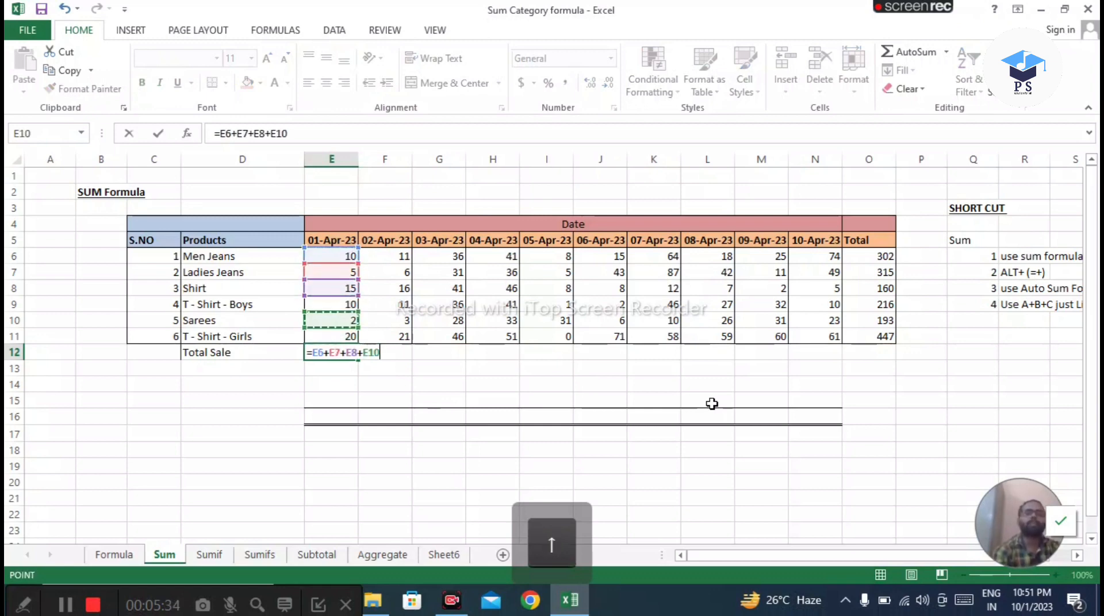
text(+)
key(Up)
key(Up)
text(+)
key(Up)
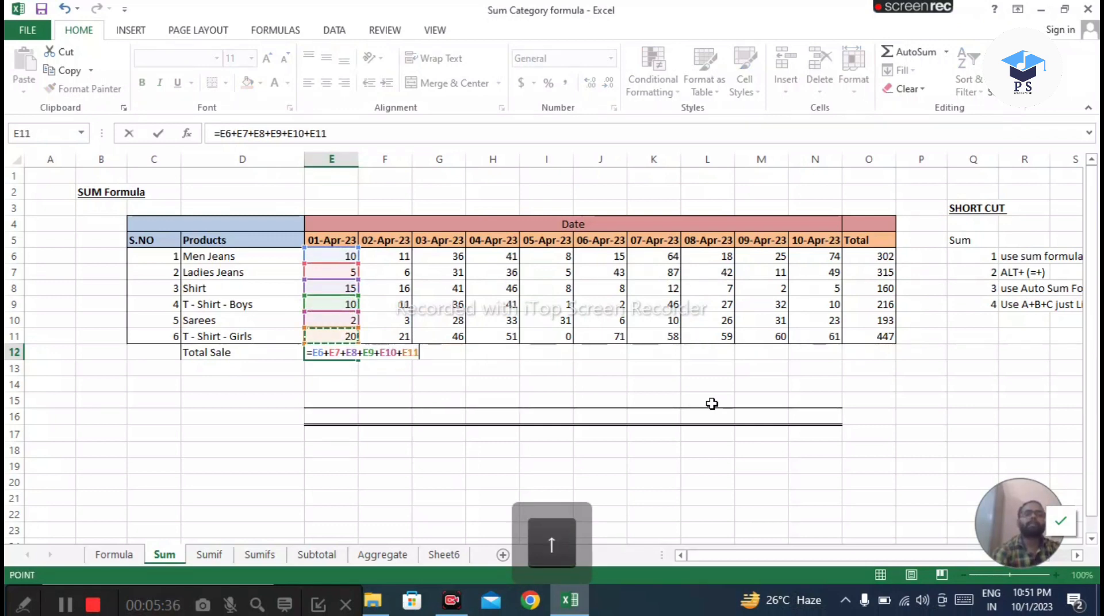
key(Return)
key(Up)
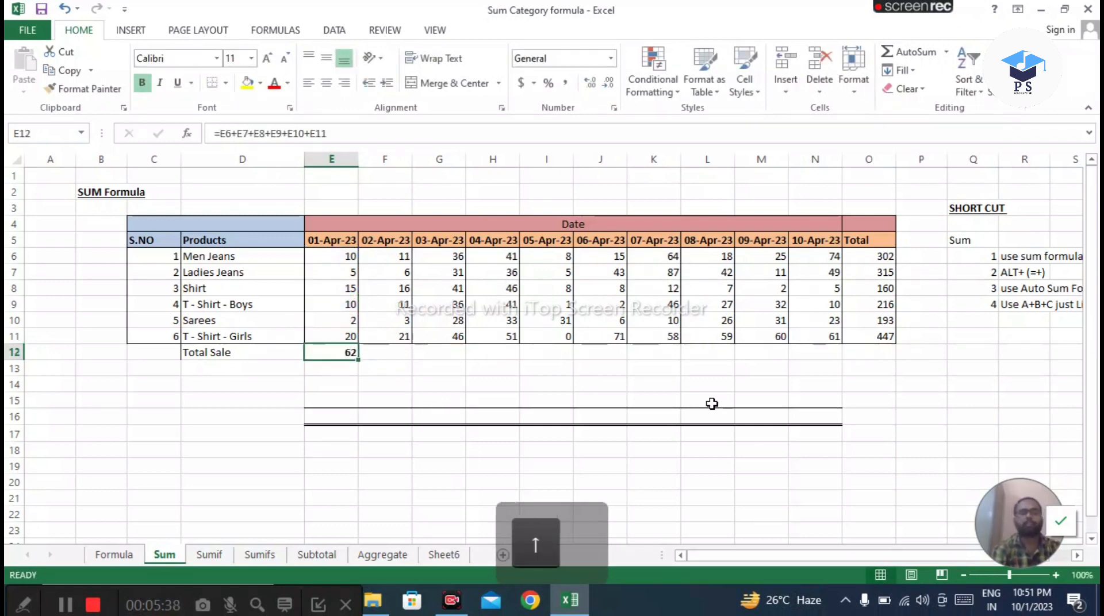
- Copy the cell-by-cell addition formula from E12 across the Total Sale row to N12
key(ctrl+c)
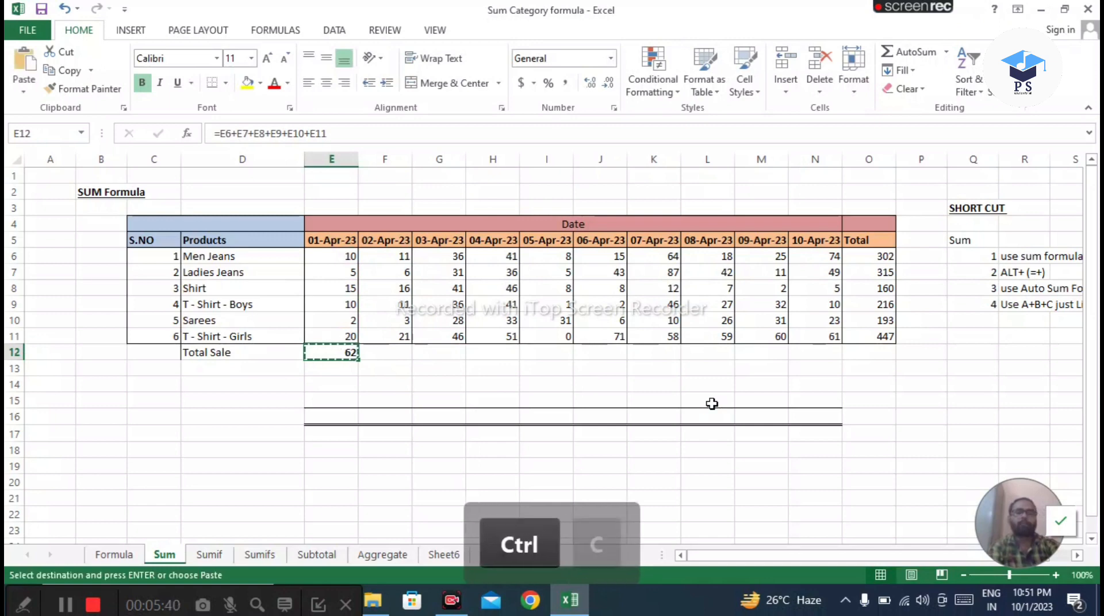
key(shift+Right)
key(shift+Right)
key(shift+Right)
key(shift+Right)
key(shift+Right)
key(shift+Right)
key(shift+Right)
key(shift+Right)
key(shift+Right)
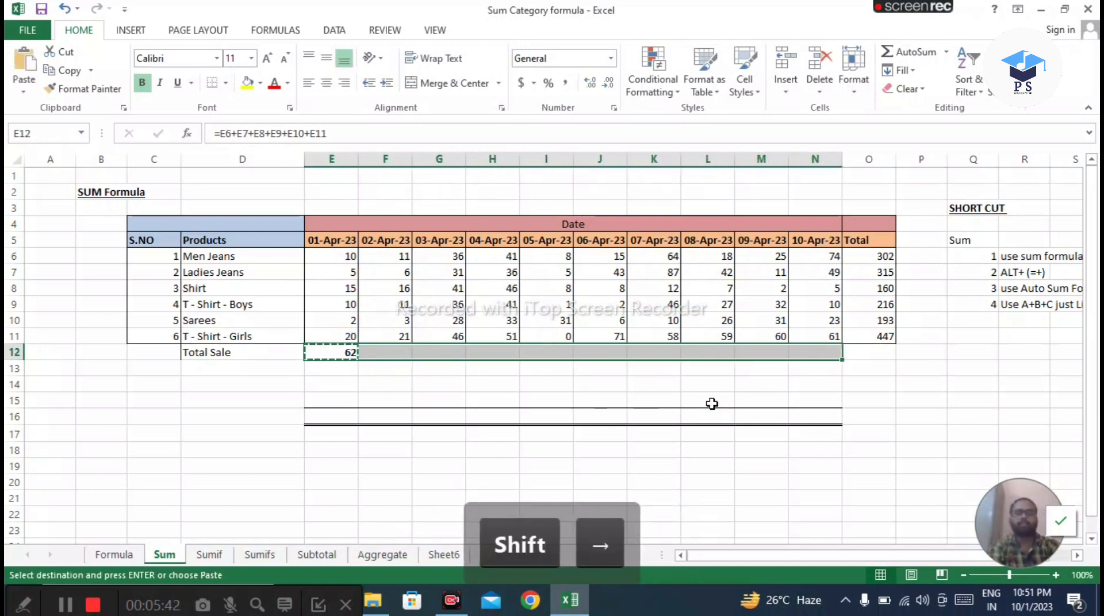
key(ctrl+v)
- Clear the copied addition formulas from E12:N12, keeping the range selected
key(shift+Left)
key(shift+Left)
key(shift+Left)
key(shift+Left)
key(shift+Left)
key(shift+Left)
key(shift+Left)
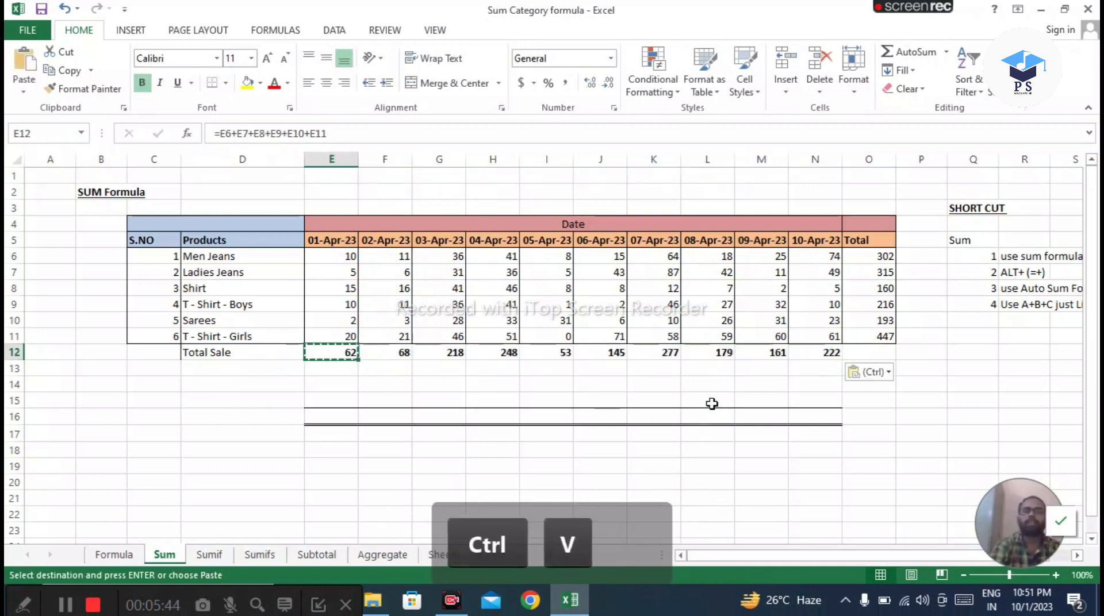
key(shift+Right)
key(shift+Right)
key(shift+Right)
key(shift+Right)
key(shift+Right)
key(shift+Right)
key(shift+Right)
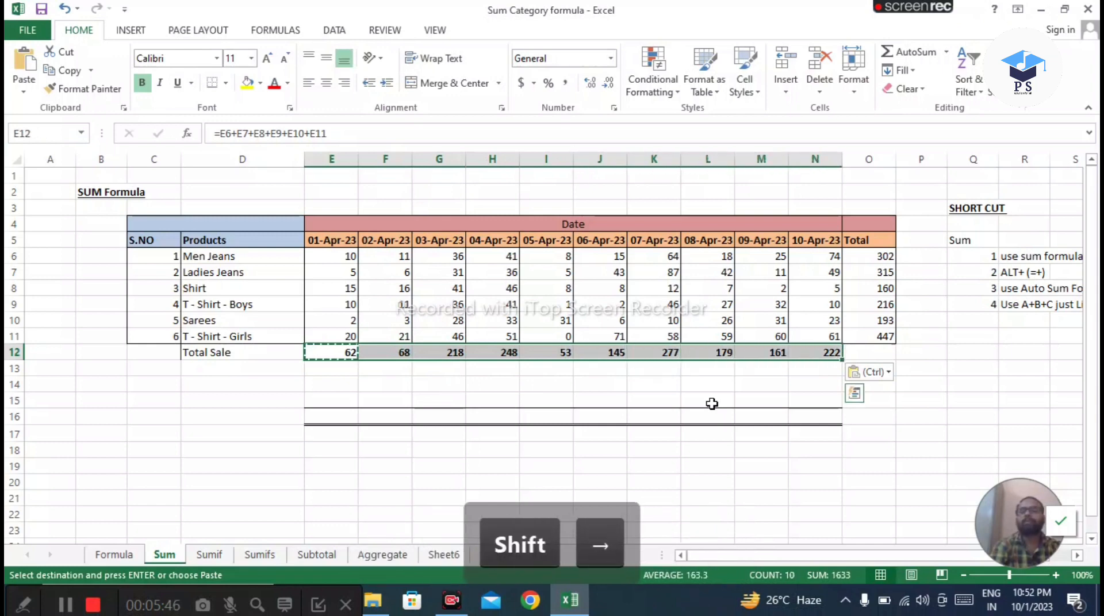
key(Delete)
- Enter =E6+E7+E8+E9+E10+E11 into all of E12:N12 at once to total every date
text(=)
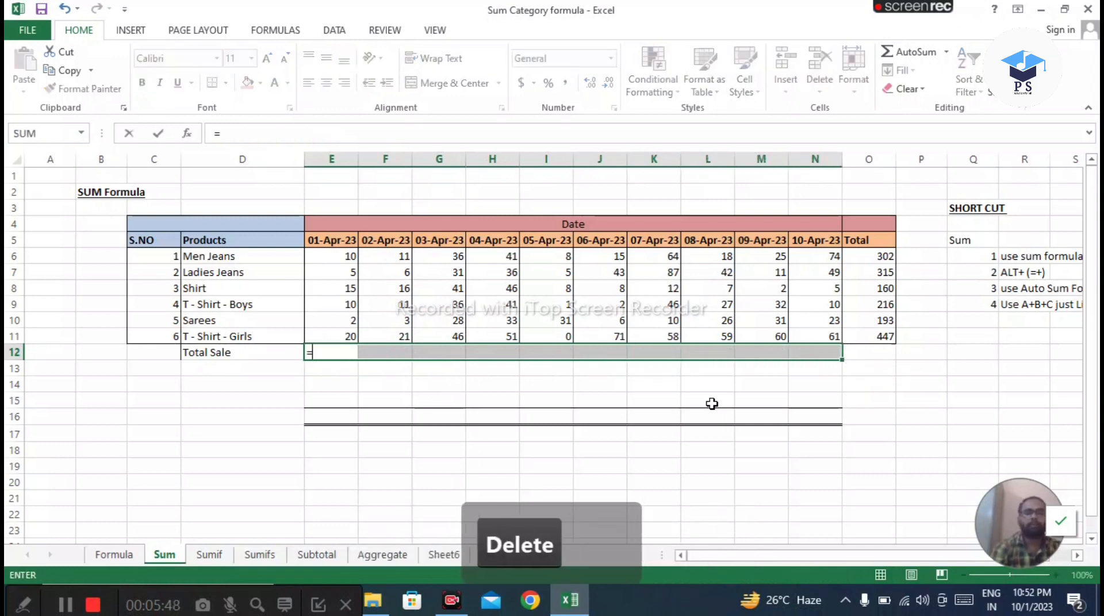
key(Up)
key(Up)
key(Up)
key(Up)
key(Up)
key(Up)
text(+)
key(Up)
key(Up)
key(Up)
key(Up)
key(Up)
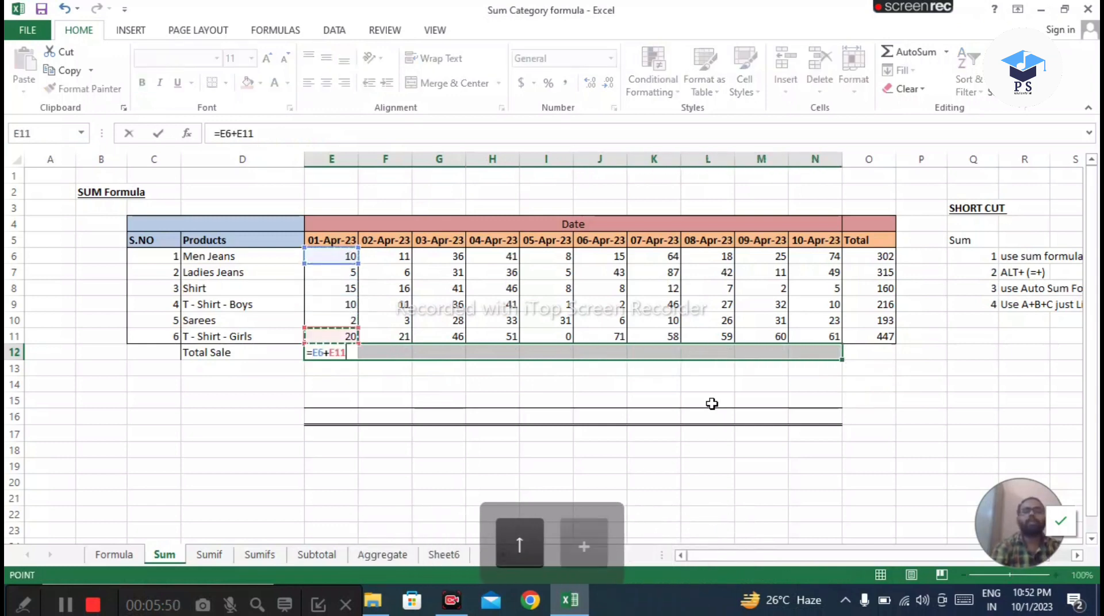
text(+)
key(Up)
key(Up)
key(Up)
key(Up)
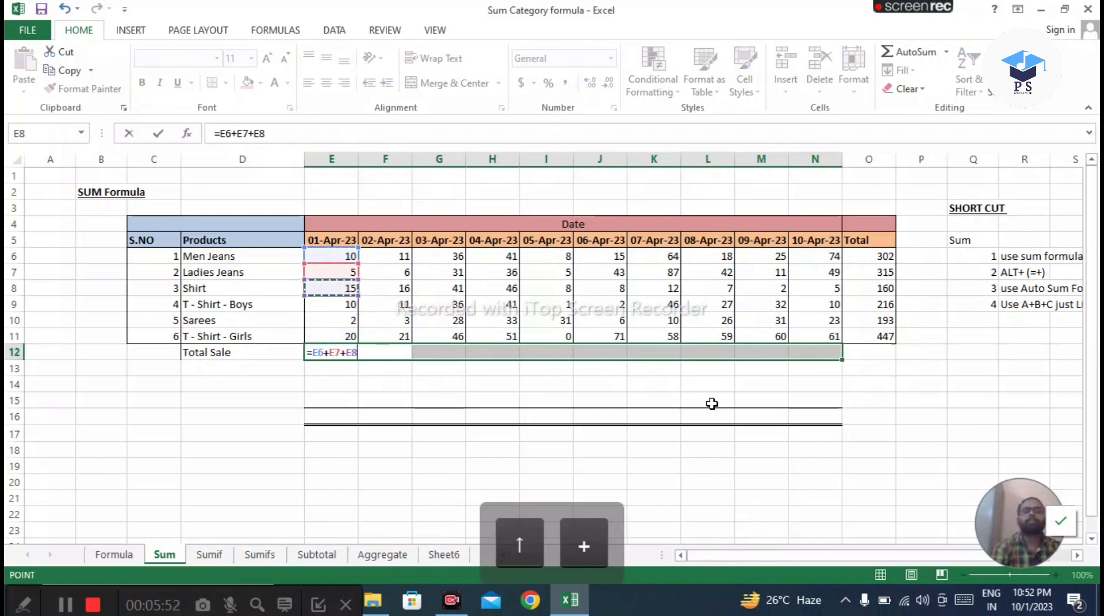
key(Up)
key(Up)
key(Up)
key(Up)
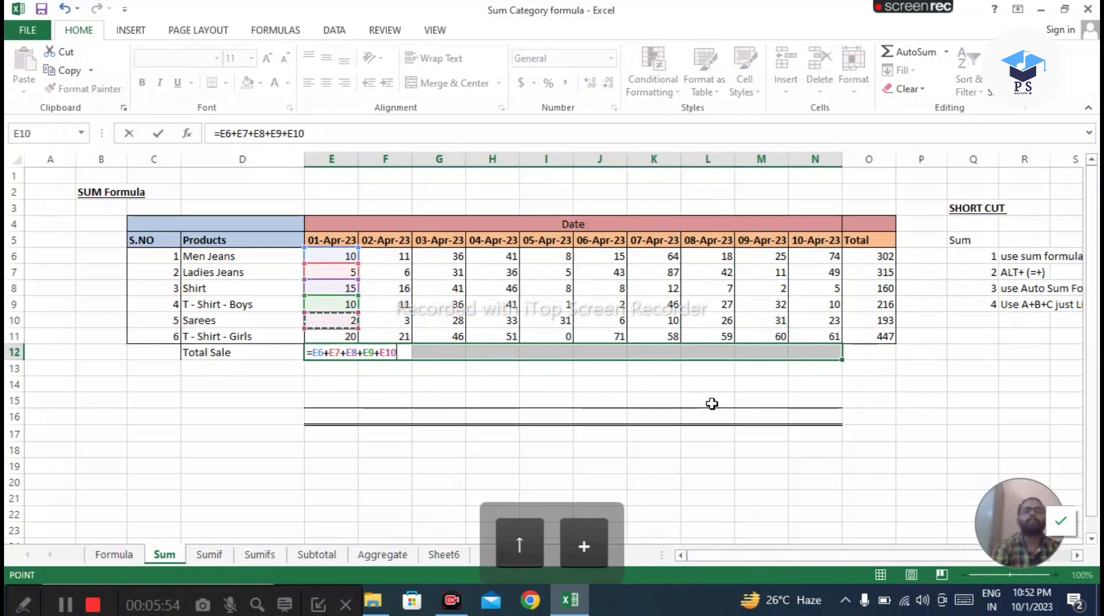
text(+6)
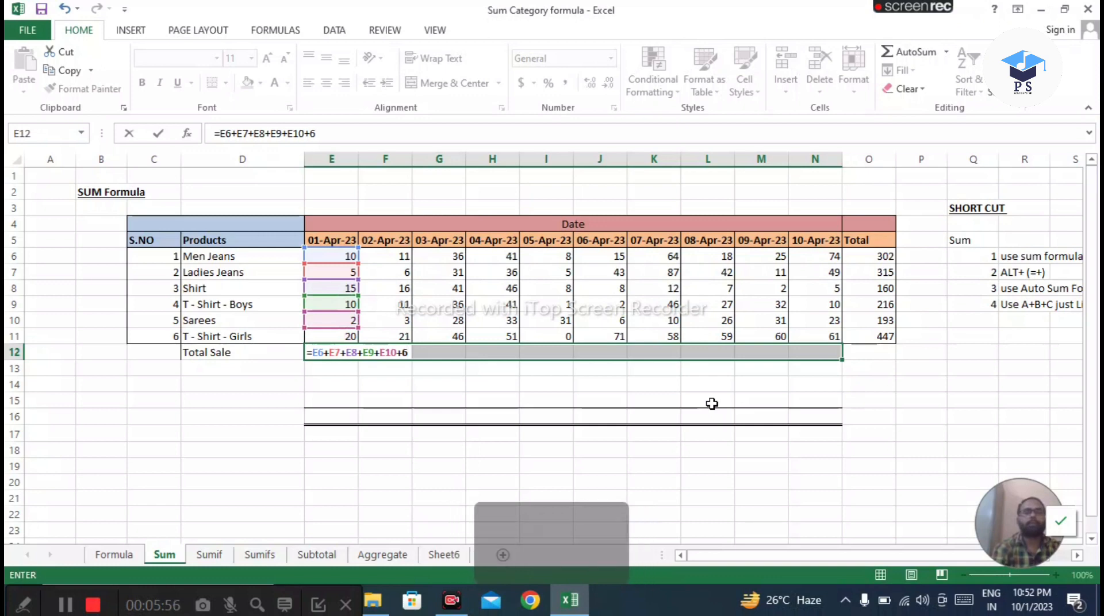
key(BackSpace)
key(Up)
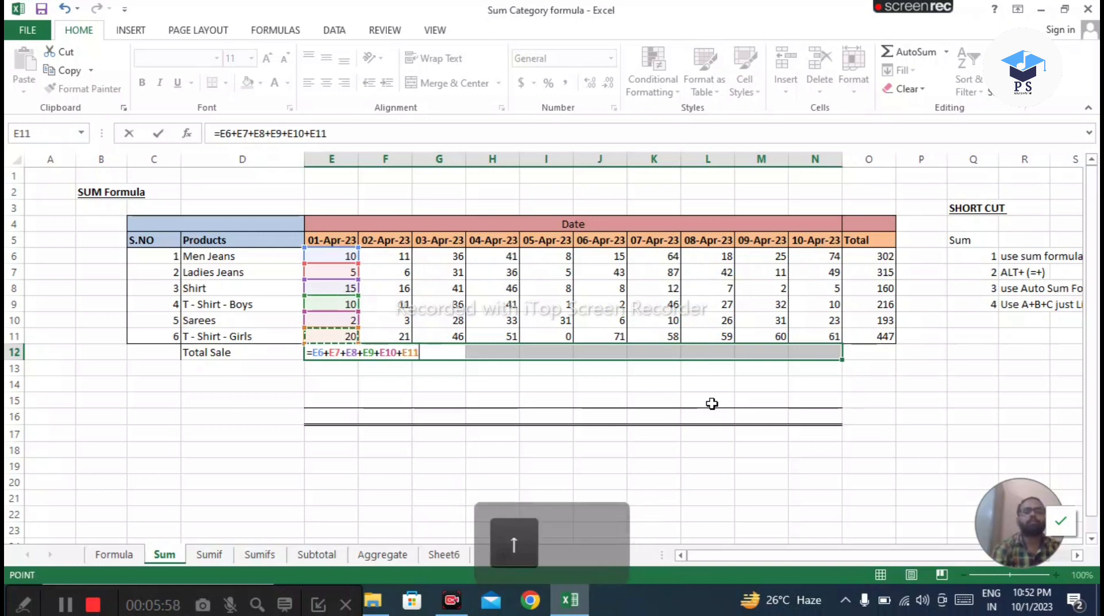
key(ctrl+plus)
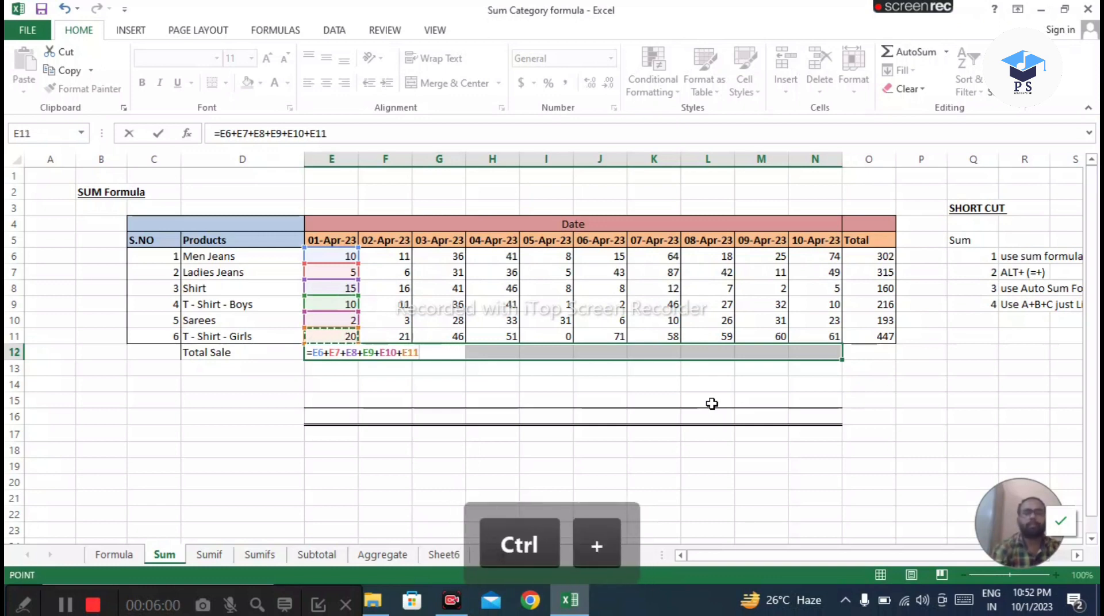
key(BackSpace)
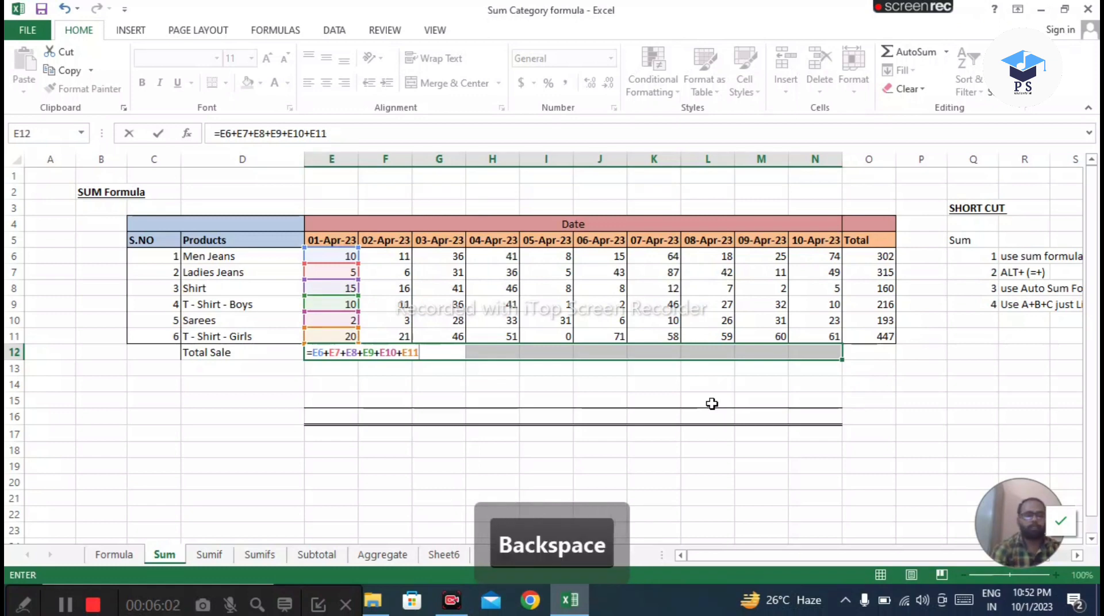
key(ctrl+Return)
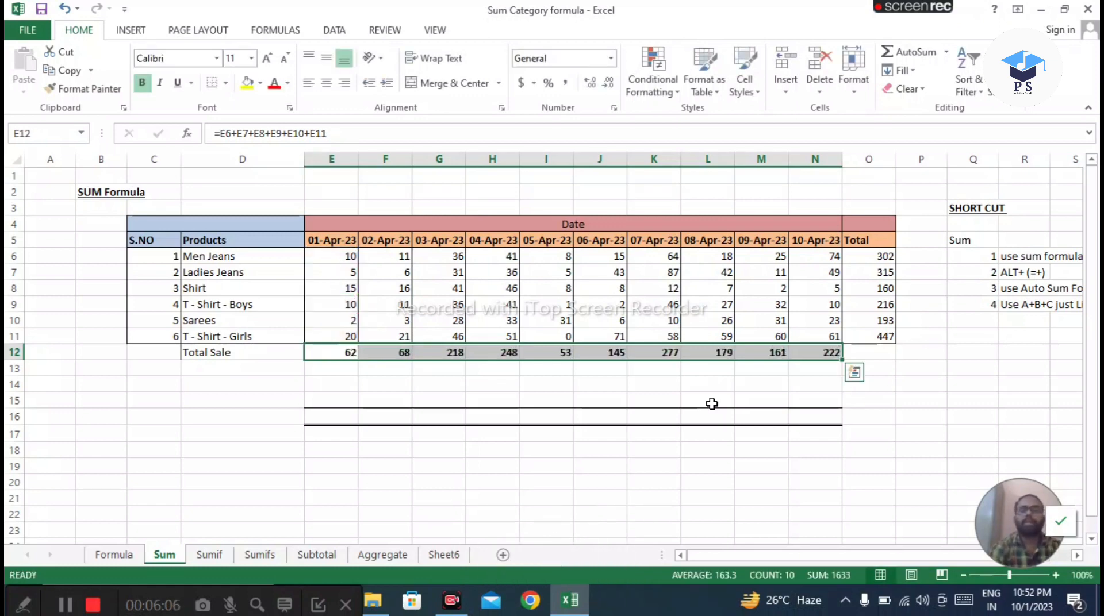
key(Left)
key(Right)
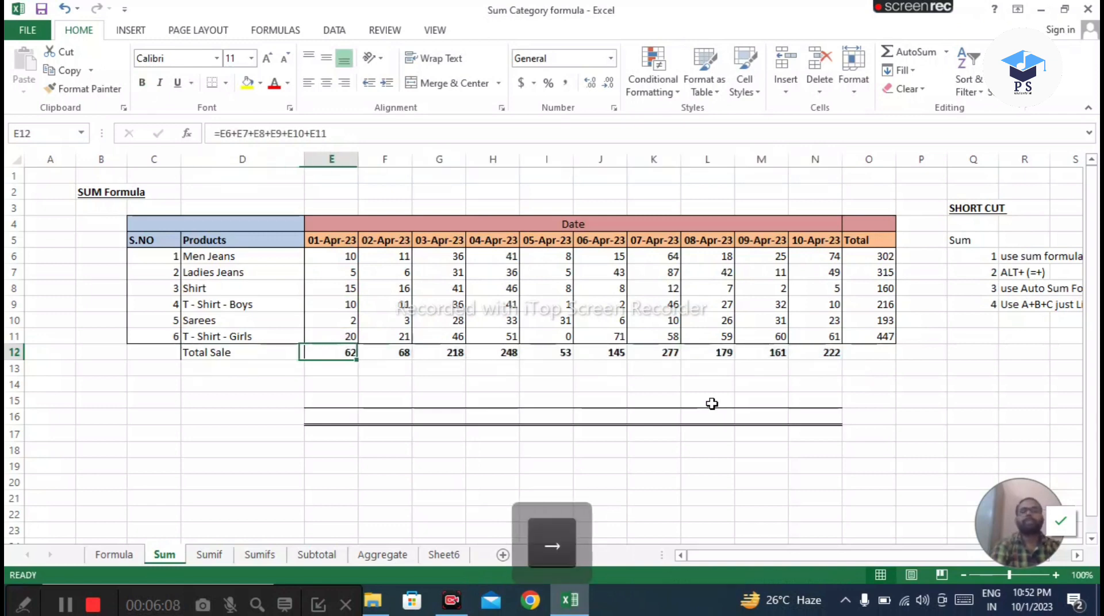
- Clear the cell-by-cell addition formulas from the whole Total Sale row, E12:N12
key(shift+Right)
key(shift+Right)
key(shift+Right)
key(shift+Right)
key(shift+Right)
key(shift+Right)
key(shift+Right)
key(shift+Right)
key(shift+Right)
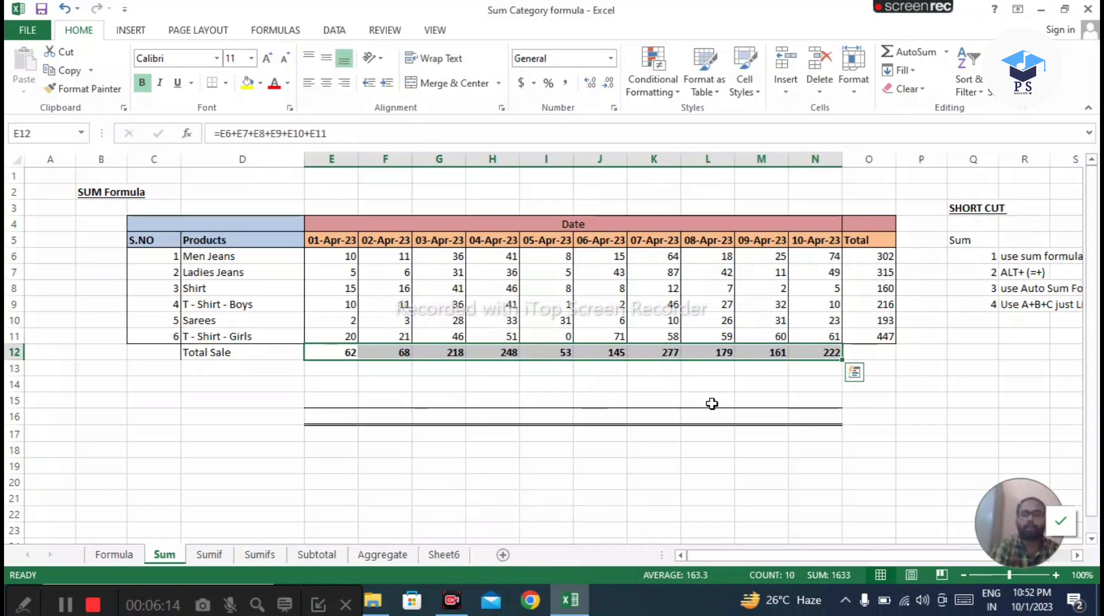
drag(1039, 532, 1041, 454)
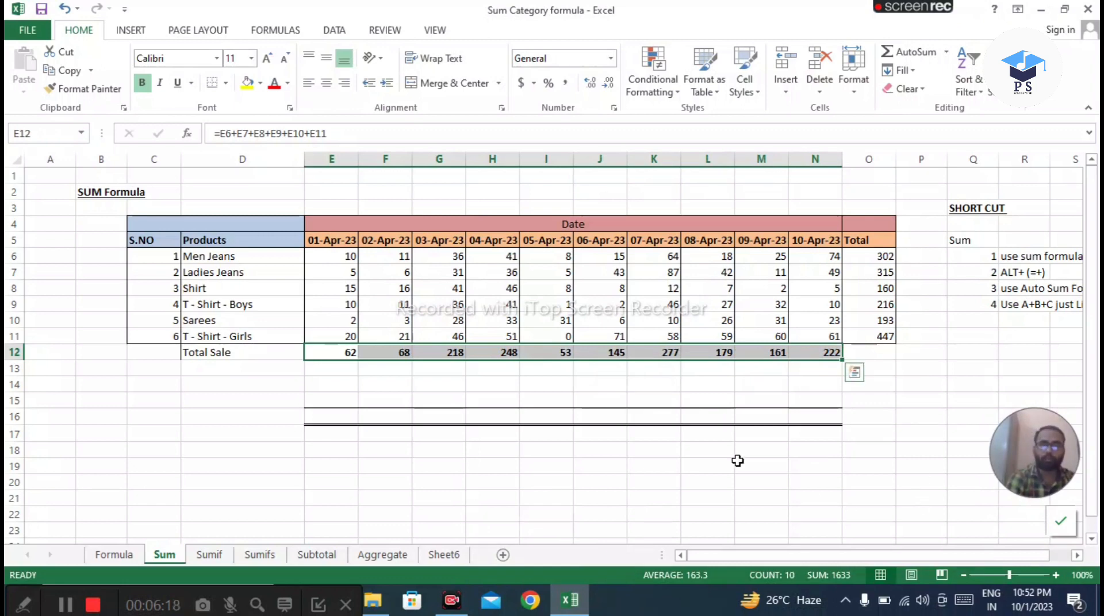
key(Delete)
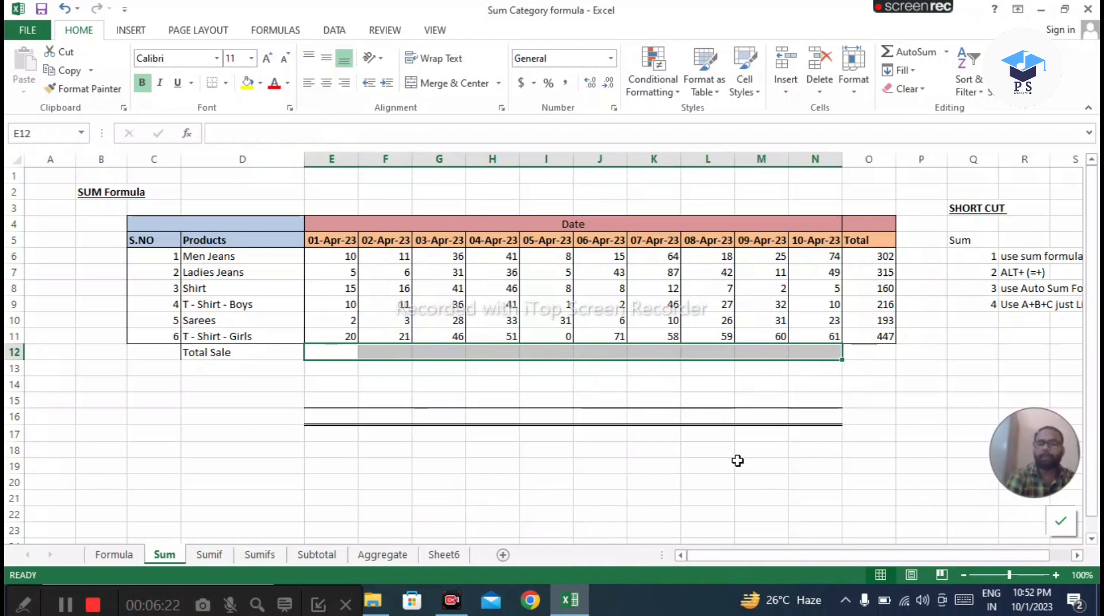
- Replace the Shirt sales figure for 01-Apr-23 in E8 with the text A
key(Up)
key(Up)
key(Up)
key(Up)
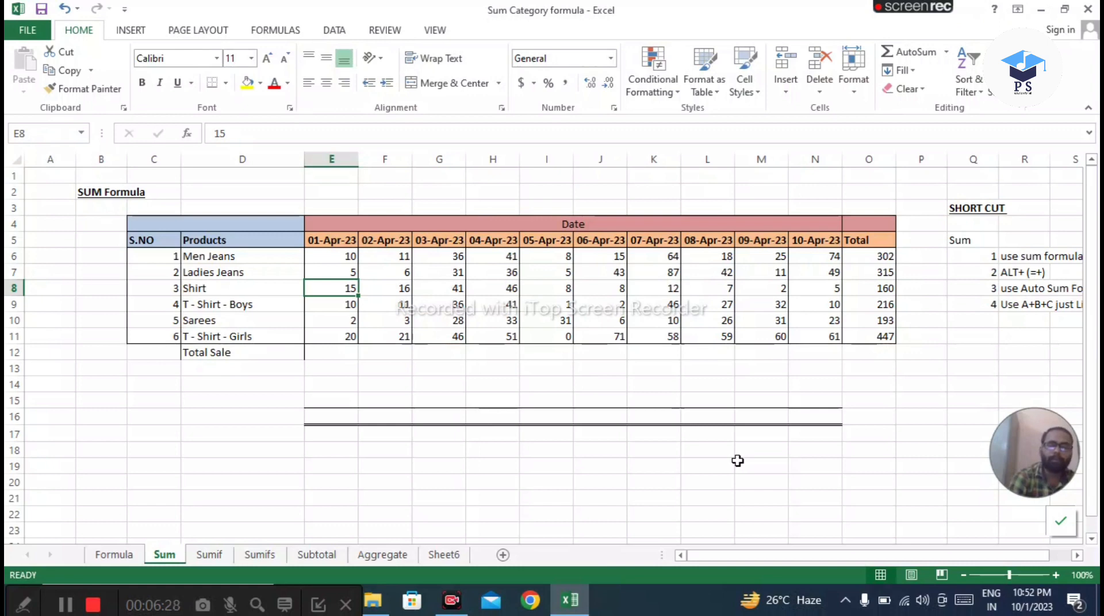
key(BackSpace)
key(Down)
key(Down)
key(Up)
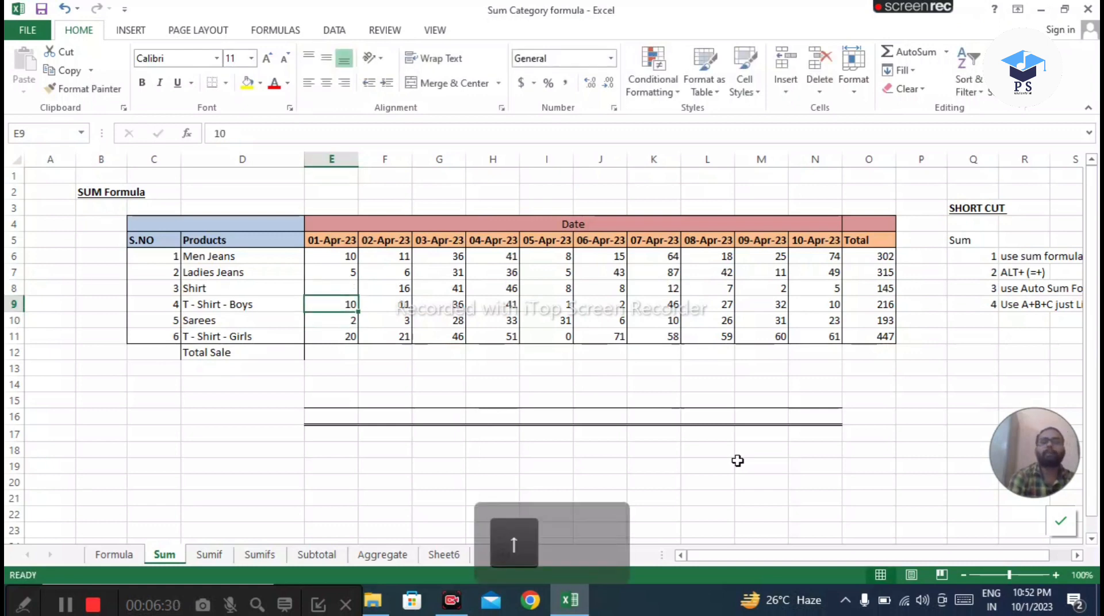
key(Up)
text(A)
key(Return)
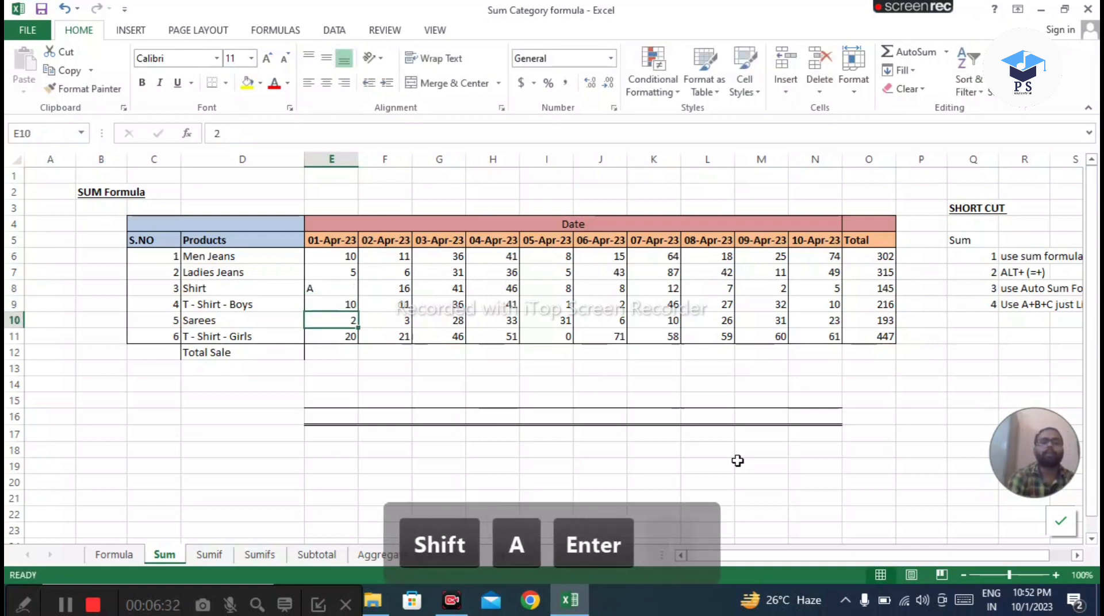
- Replace the Sarees sales figure for 01-Apr-23 in E10 with the text B
key(Down)
key(BackSpace)
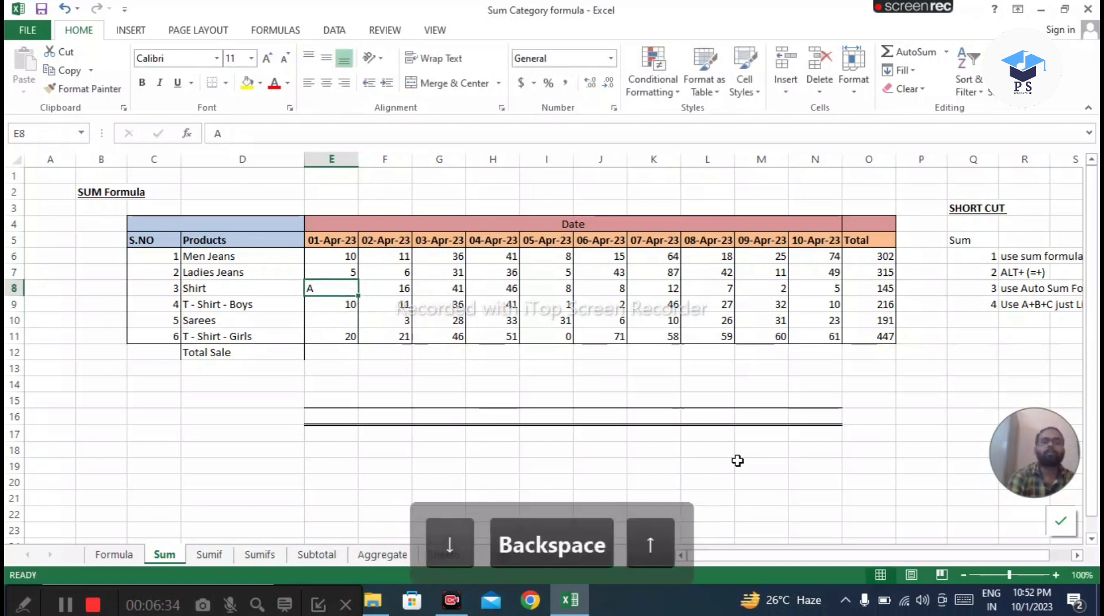
text(B)
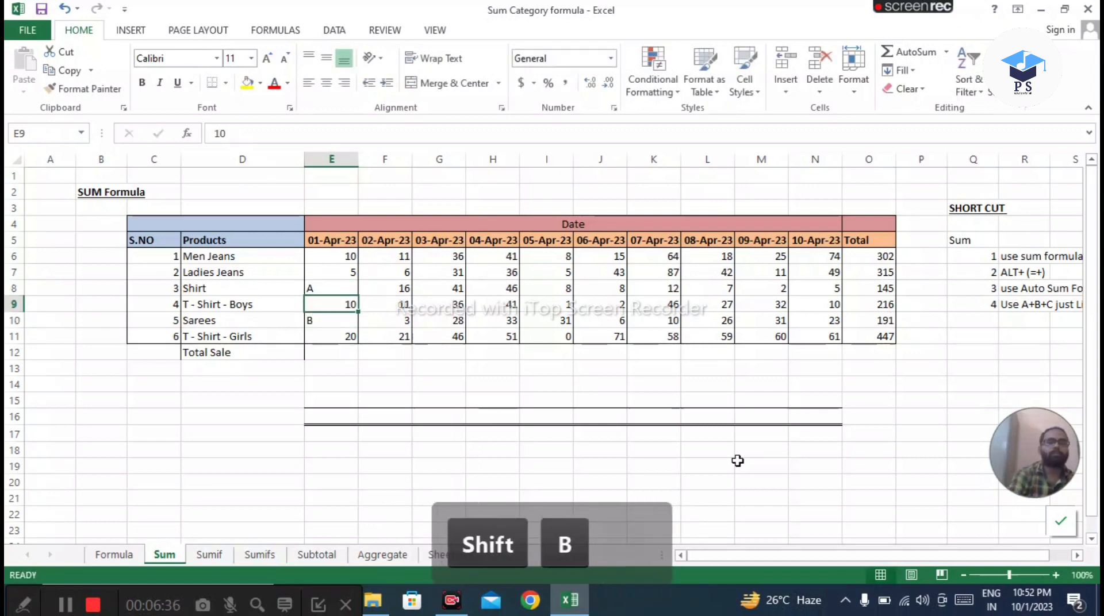
- Enter =E6+E11 in E13 to add only the Men Jeans and T - Shirt - Girls sales for 01-Apr-23
key(Up)
key(Up)
key(Up)
key(Down)
key(Down)
key(Down)
key(Down)
key(Down)
key(Down)
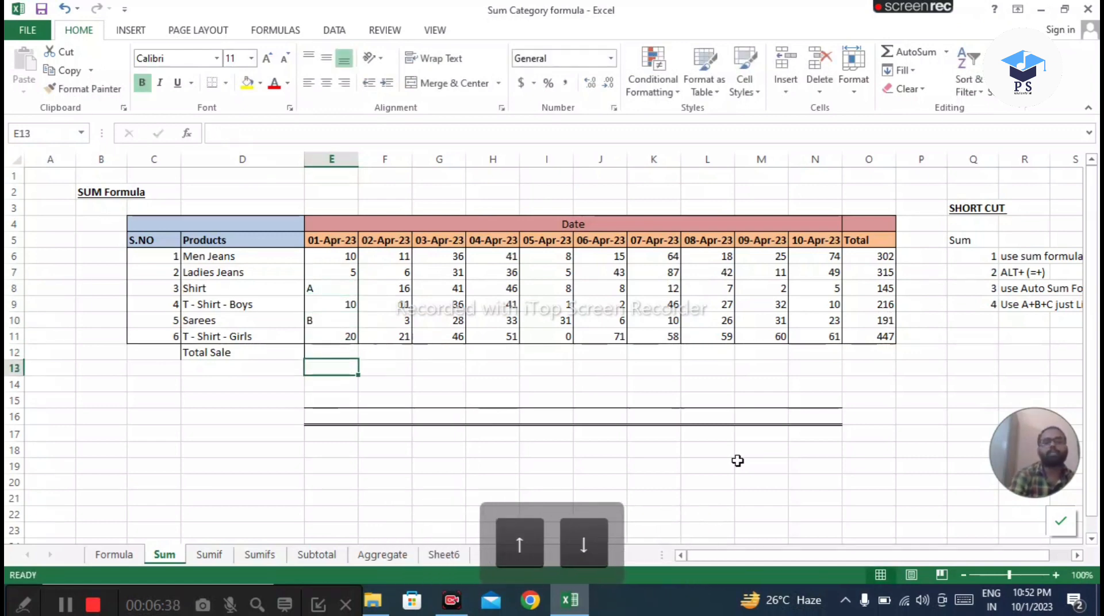
text(=)
key(Up)
key(Up)
key(Up)
key(Up)
key(Up)
key(Up)
key(Up)
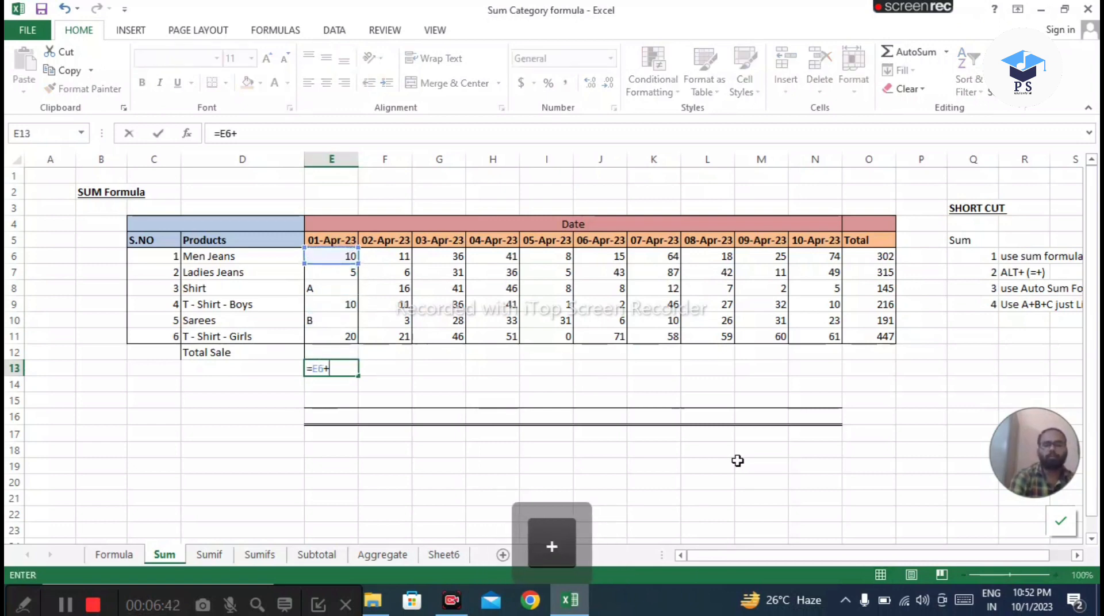
text(+)
key(Up)
key(Up)
key(Up)
key(Down)
key(Return)
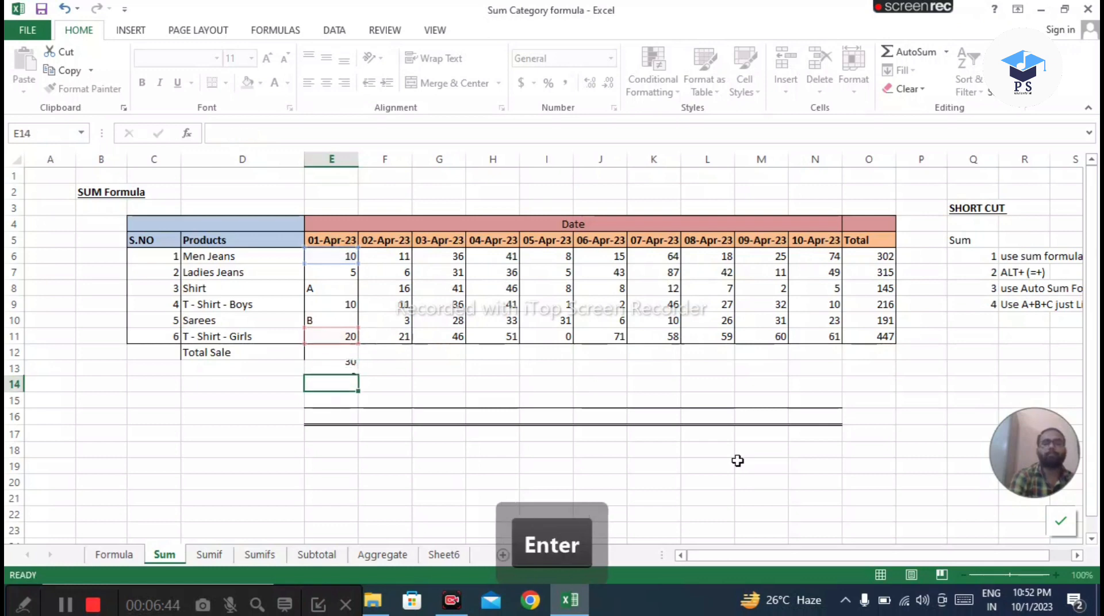
- Clear the two-cell addition formula from E13 and keep that cell selected
key(Up)
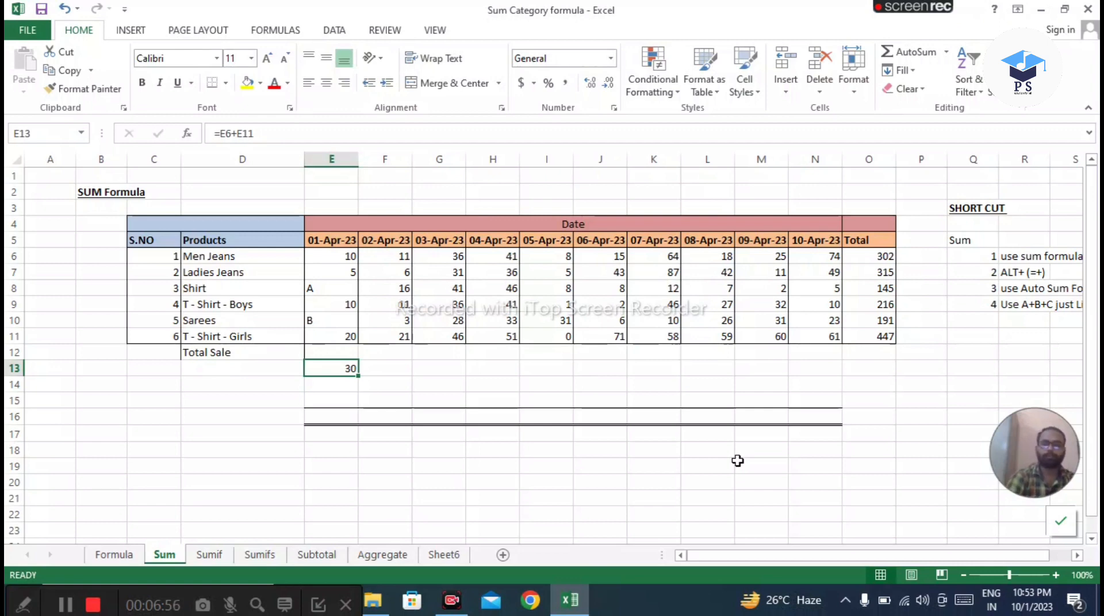
key(BackSpace)
key(Down)
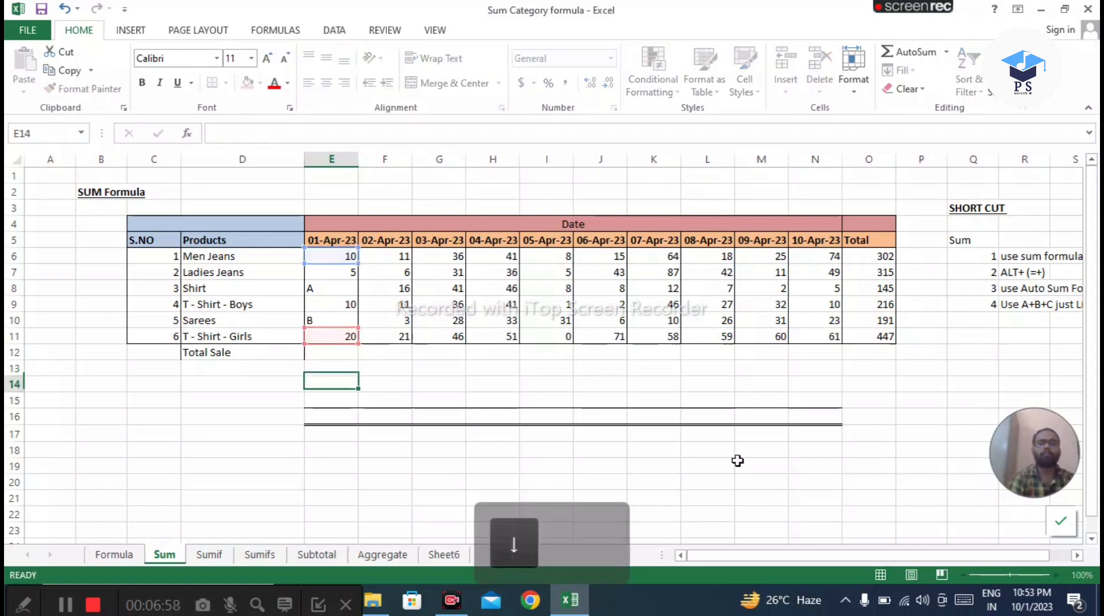
key(Up)
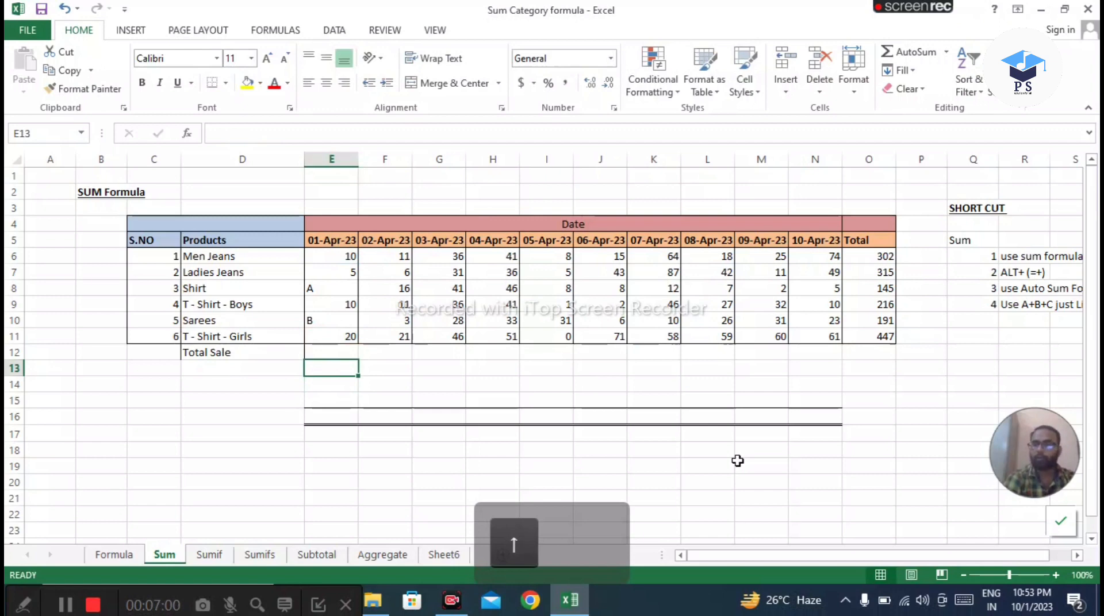